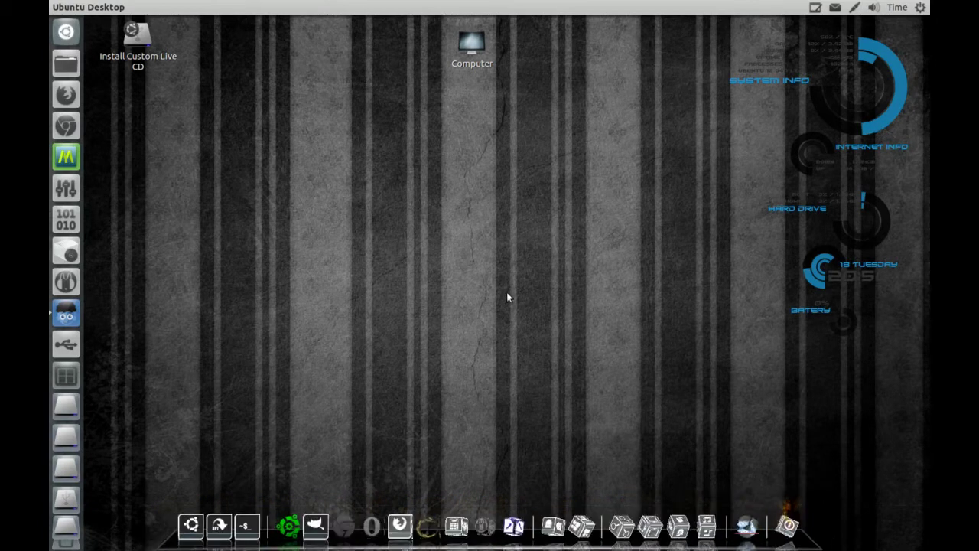
Step: Switch to the workspace below, show the workspace overview and return to the first workspace
mouse_move(449, 291)
mouse_down()
mouse_move(574, 295)
mouse_move(619, 352)
mouse_move(681, 355)
mouse_move(685, 440)
mouse_move(734, 444)
mouse_move(734, 368)
mouse_move(738, 440)
mouse_move(757, 441)
mouse_move(760, 375)
mouse_move(449, 291)
mouse_up()
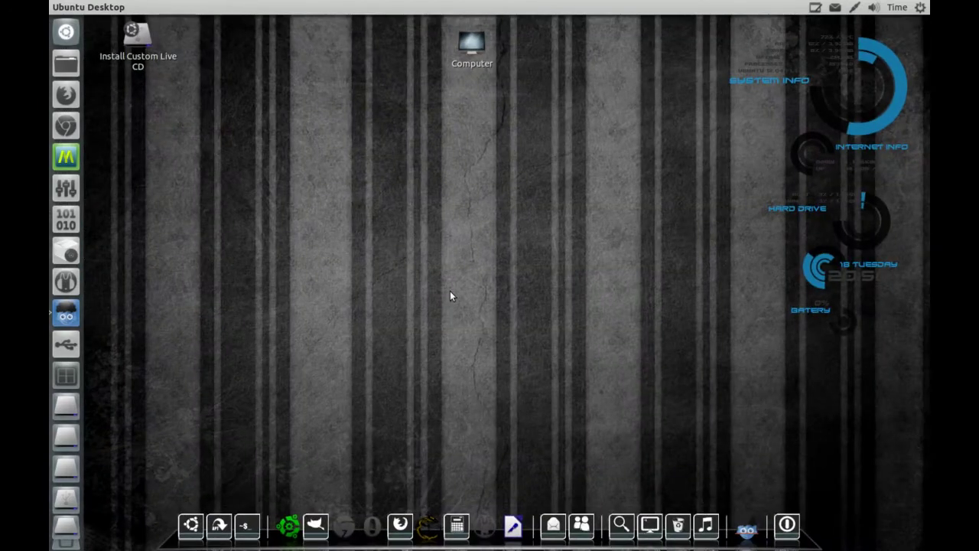
key(ctrl+alt+Down)
click(75, 374)
click(185, 188)
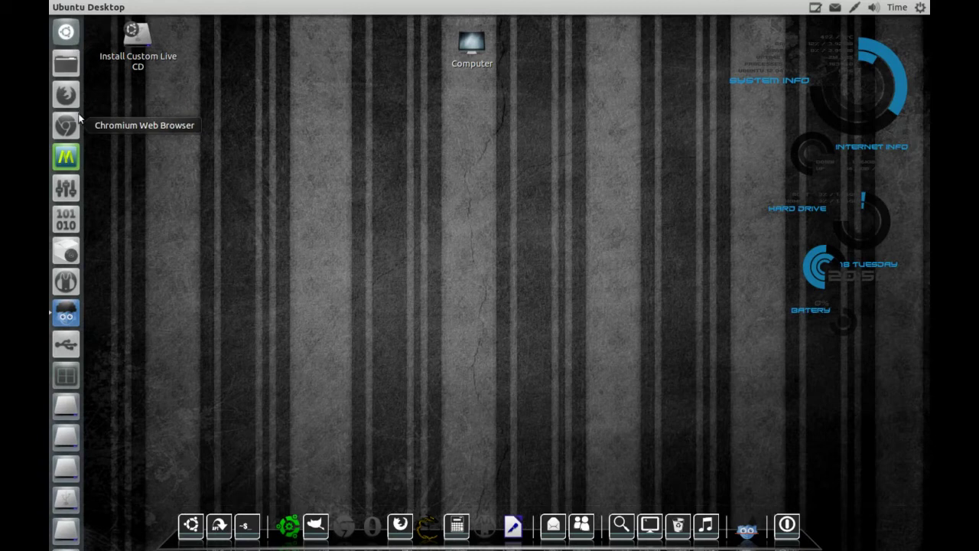
Step: Browse the full list of recently used applications in the Dash, and close the Dash
click(66, 31)
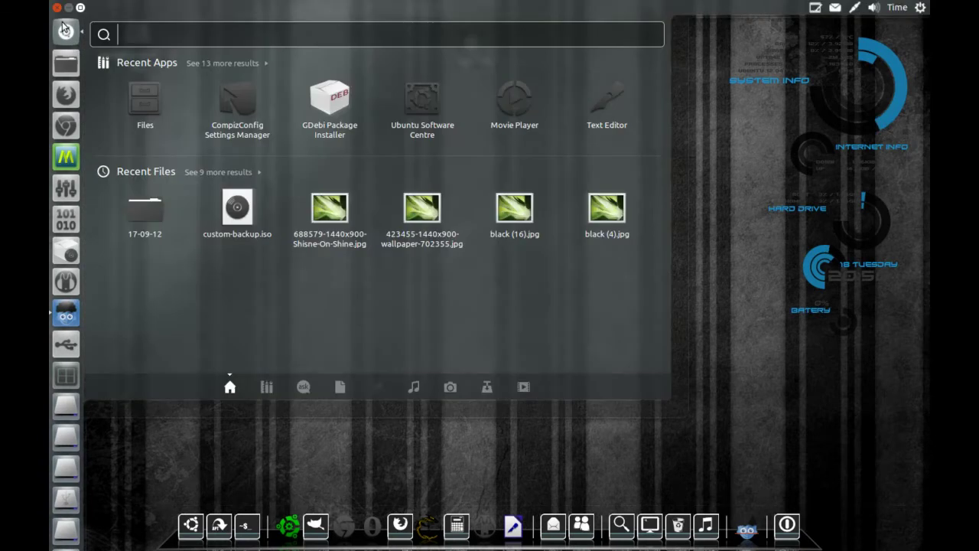
click(162, 69)
scroll(281, 202, down, 3)
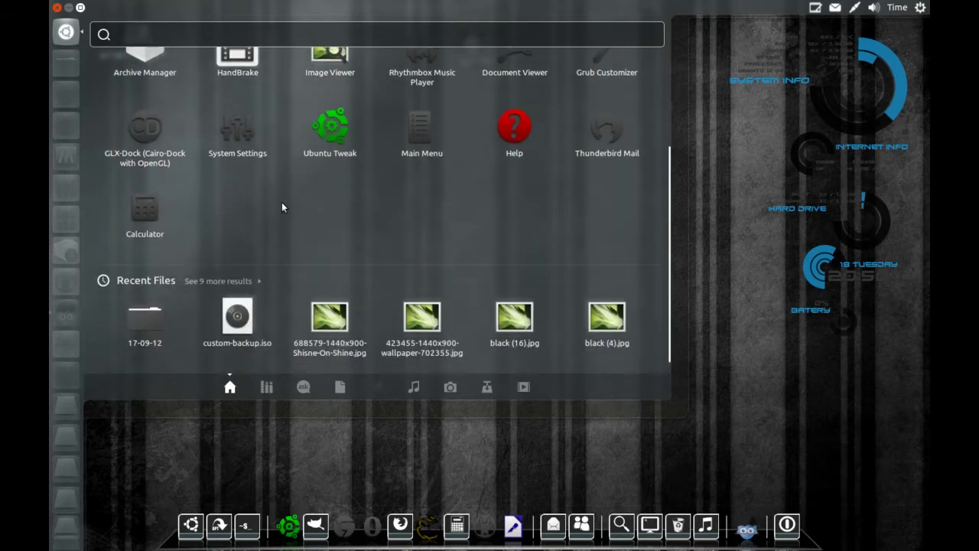
scroll(281, 202, up, 3)
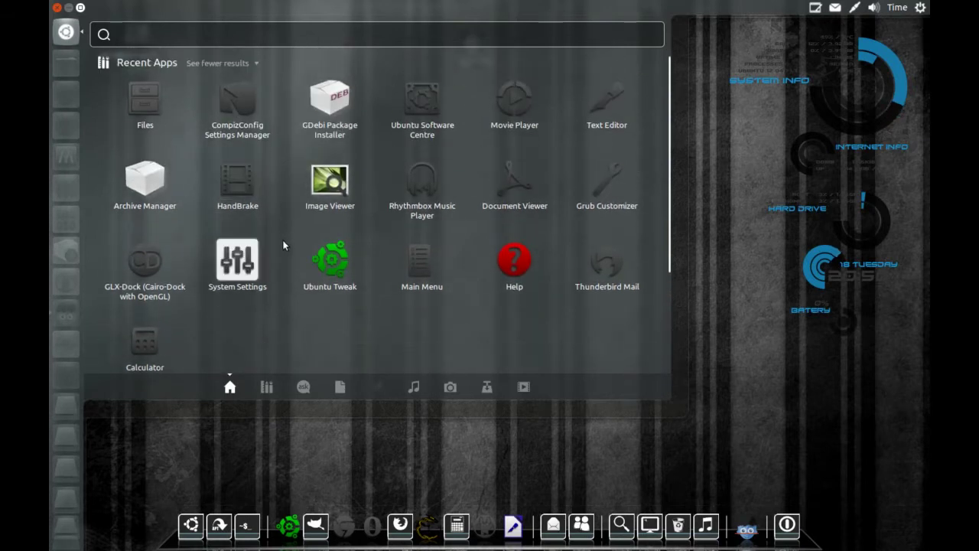
click(345, 453)
Step: Look over the installed accessory applications, and close the list without launching any
click(187, 526)
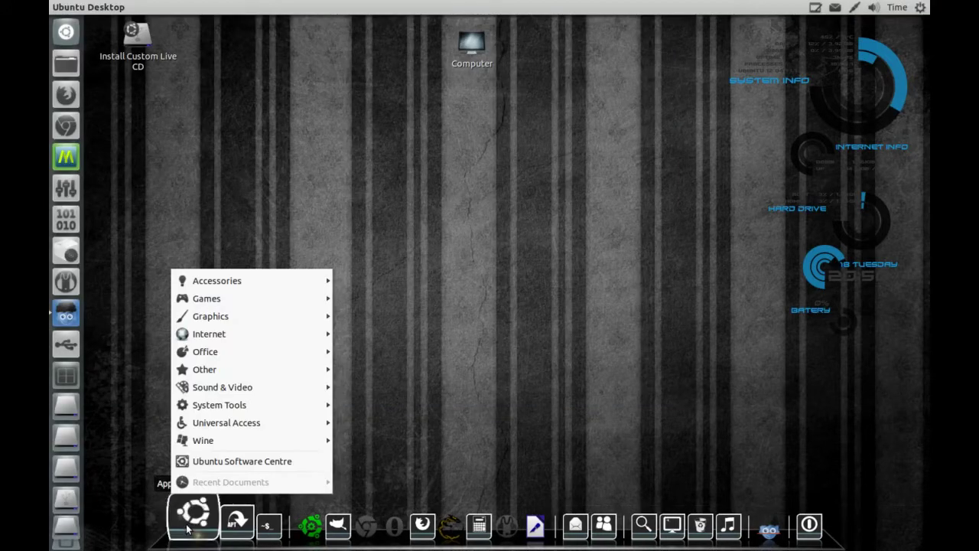
mouse_move(228, 282)
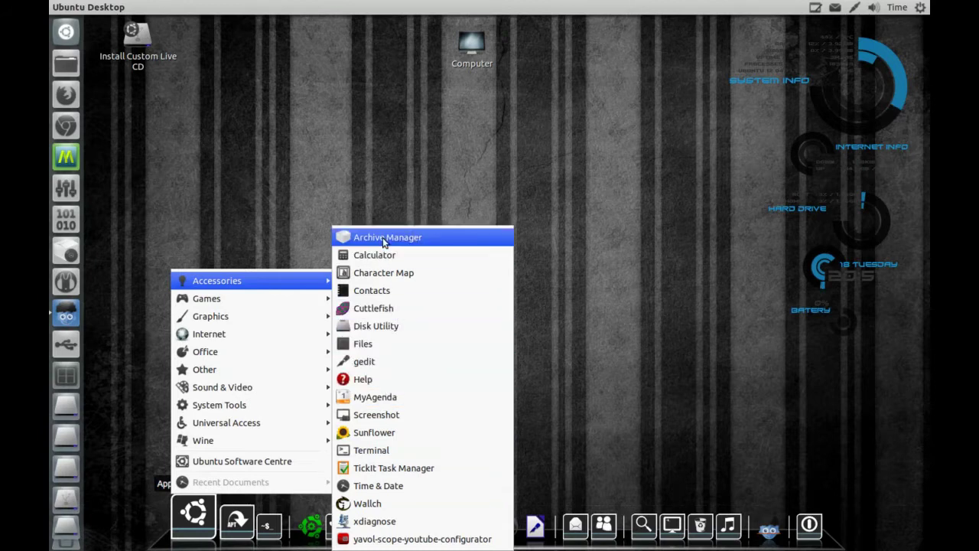
click(560, 266)
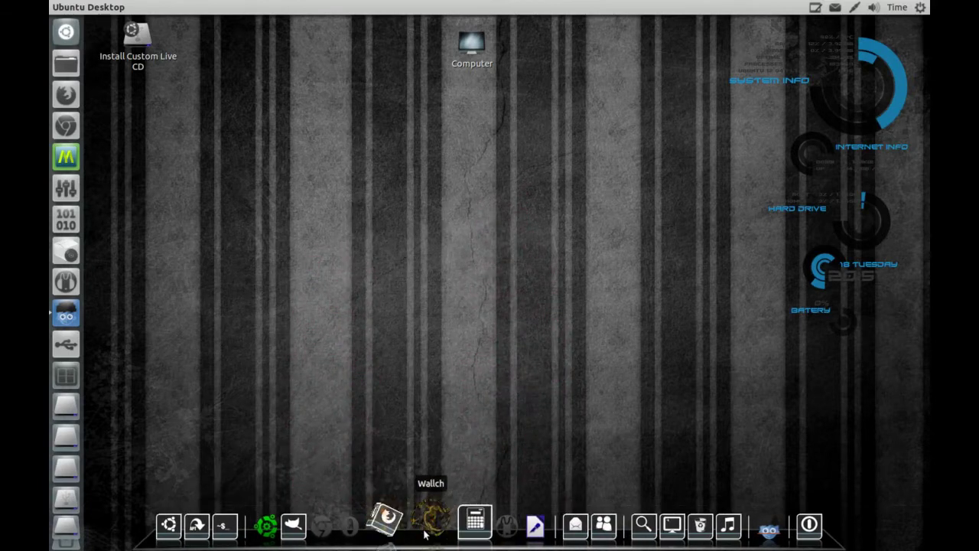
Step: Open the Wallch wallpaper changer, move its window slightly up and preview the last wallpaper in its list
click(427, 528)
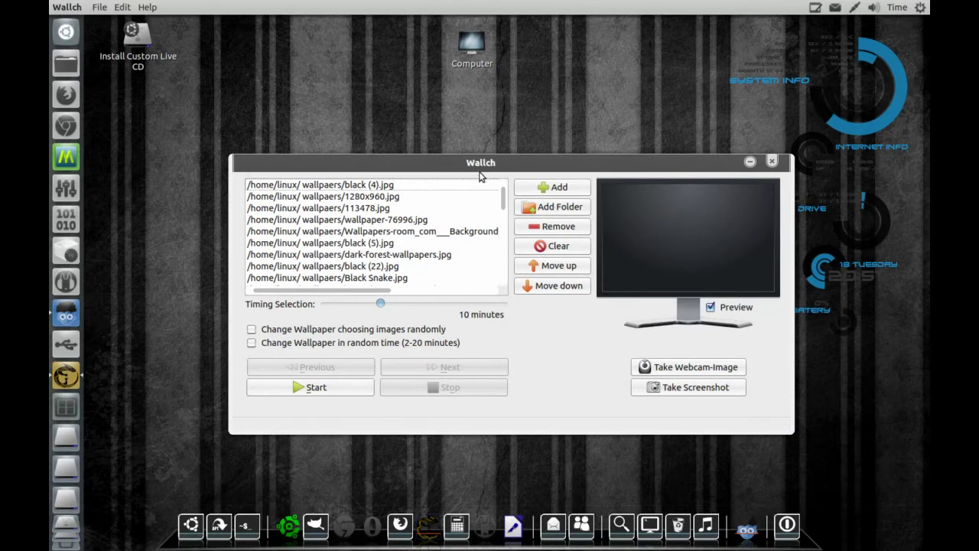
drag(491, 164, 471, 141)
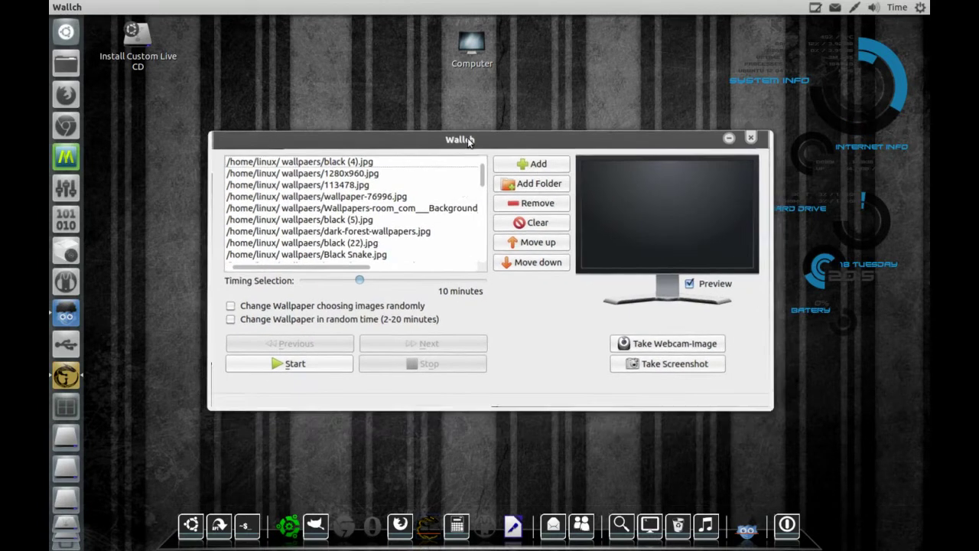
scroll(426, 258, down, 10)
click(427, 255)
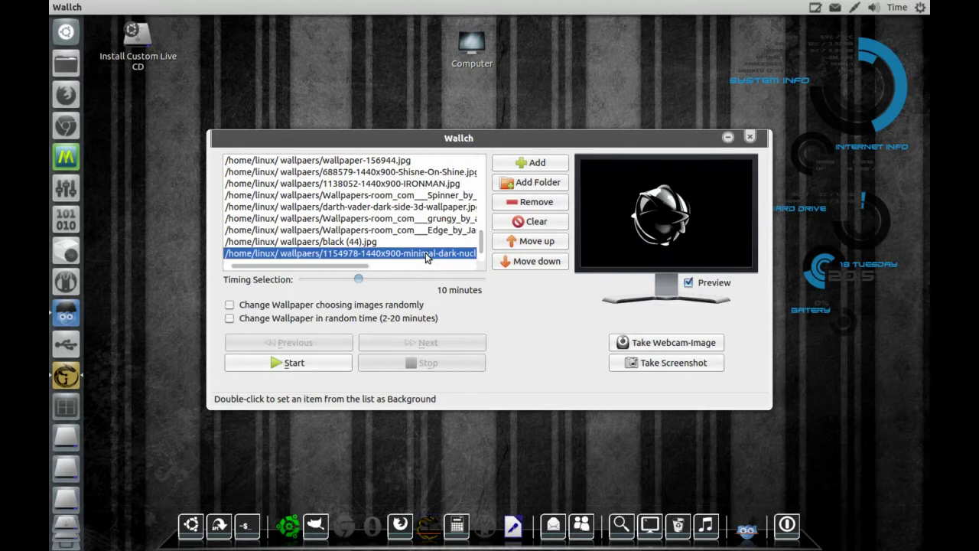
Step: Preview further wallpapers one by one, working up the list from black (44).jpg to black (19).jpg
click(408, 243)
click(376, 231)
click(366, 219)
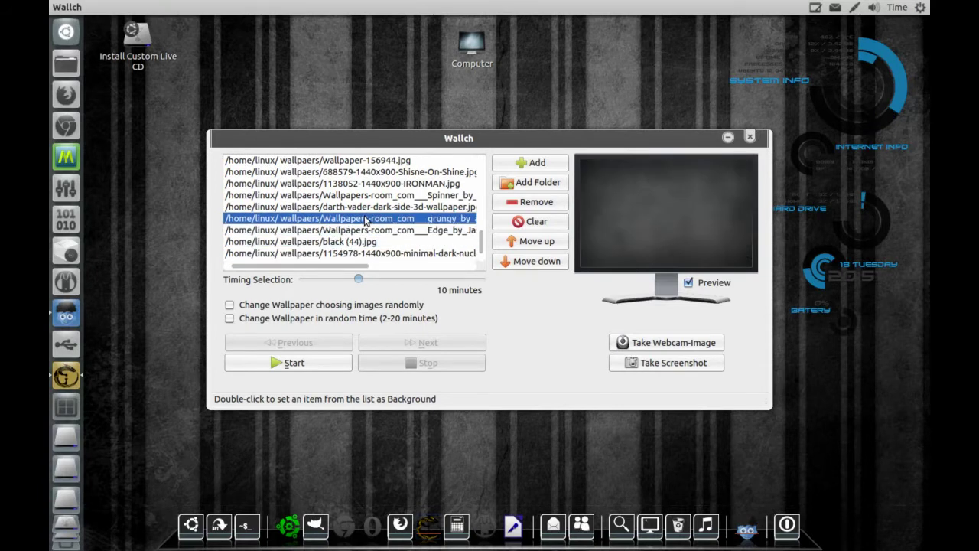
click(369, 208)
click(374, 196)
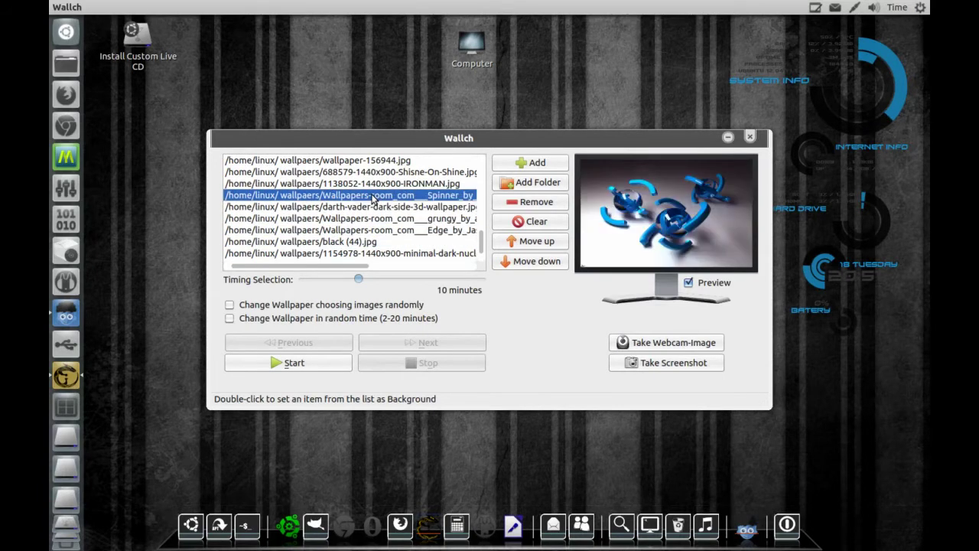
click(377, 185)
scroll(375, 197, up, 1)
click(375, 207)
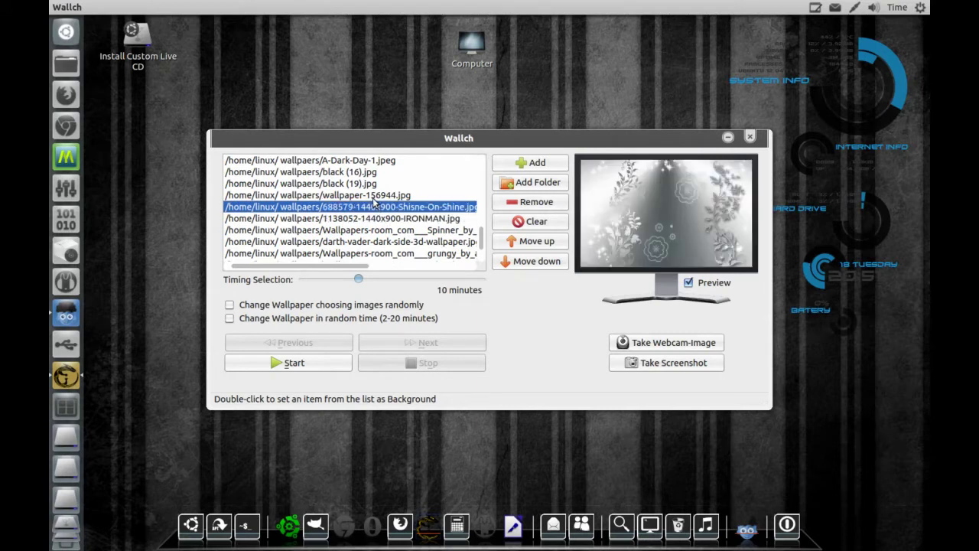
click(374, 198)
click(375, 184)
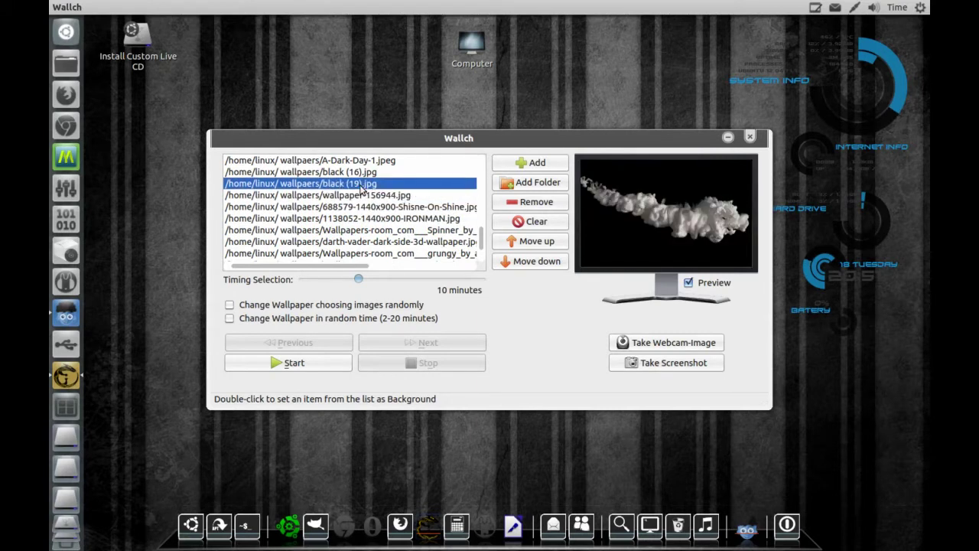
Step: Set A-Dark-Day-1.jpeg as the desktop background
scroll(353, 191, up, 1)
click(344, 207)
click(335, 196)
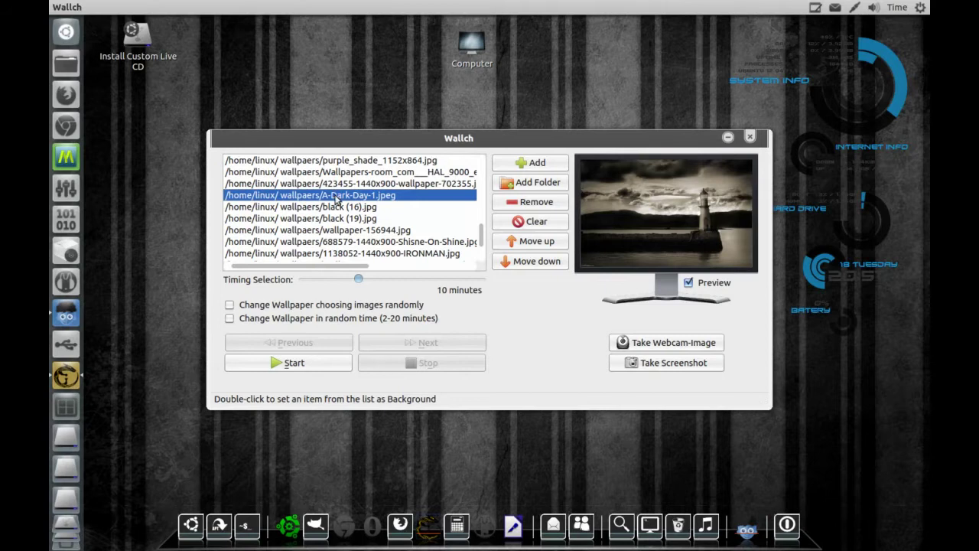
double_click(335, 200)
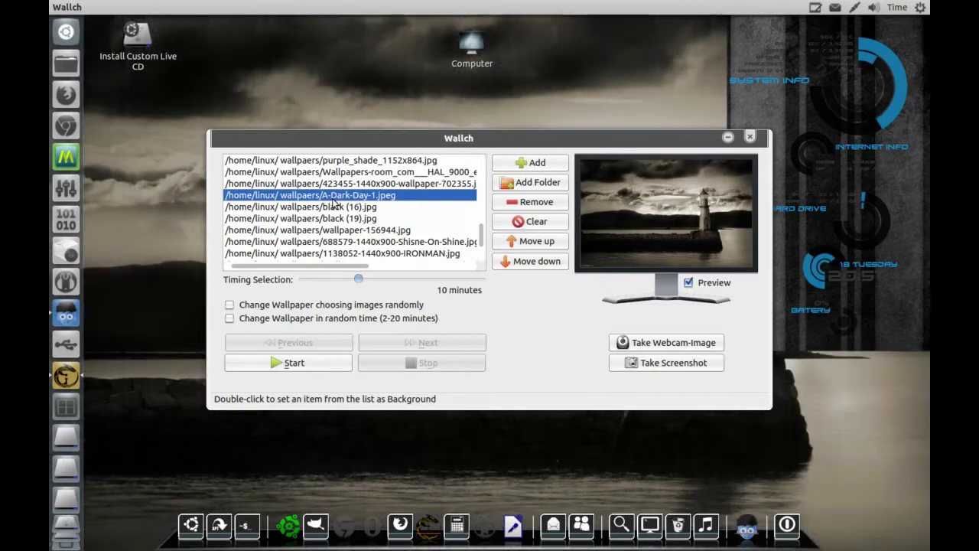
drag(415, 133, 391, 182)
click(341, 236)
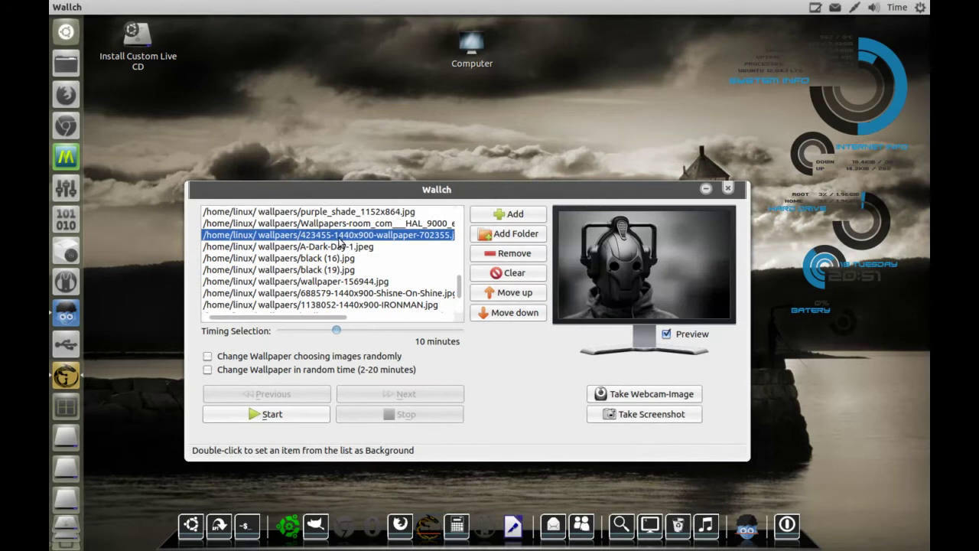
double_click(340, 243)
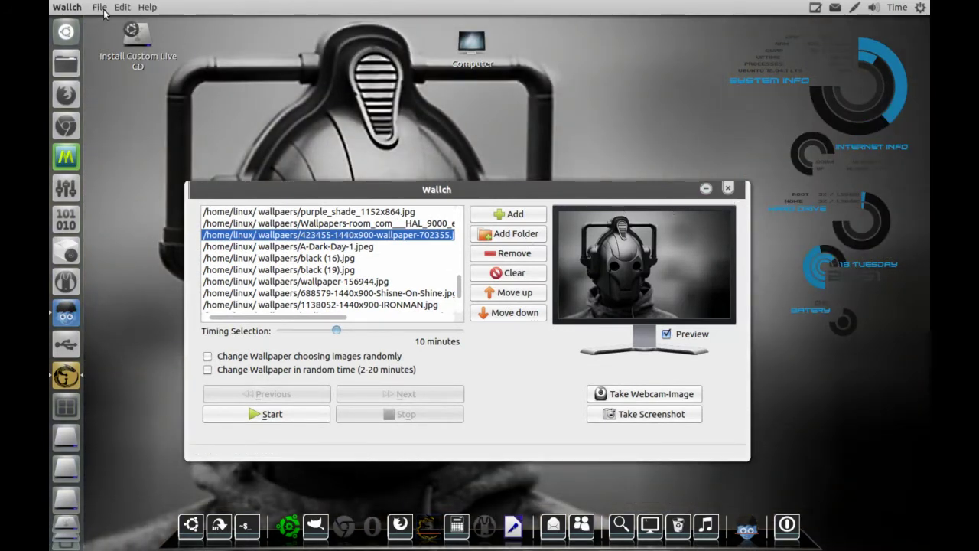
Step: Examine the startup settings in Wallch's preferences, and close the dialog and Wallch without changing anything
click(100, 9)
mouse_move(122, 8)
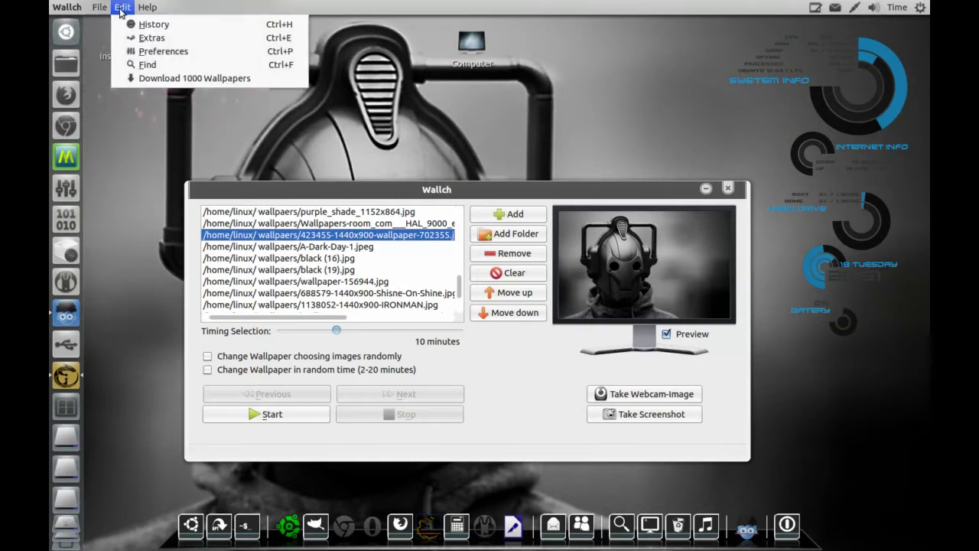
click(161, 53)
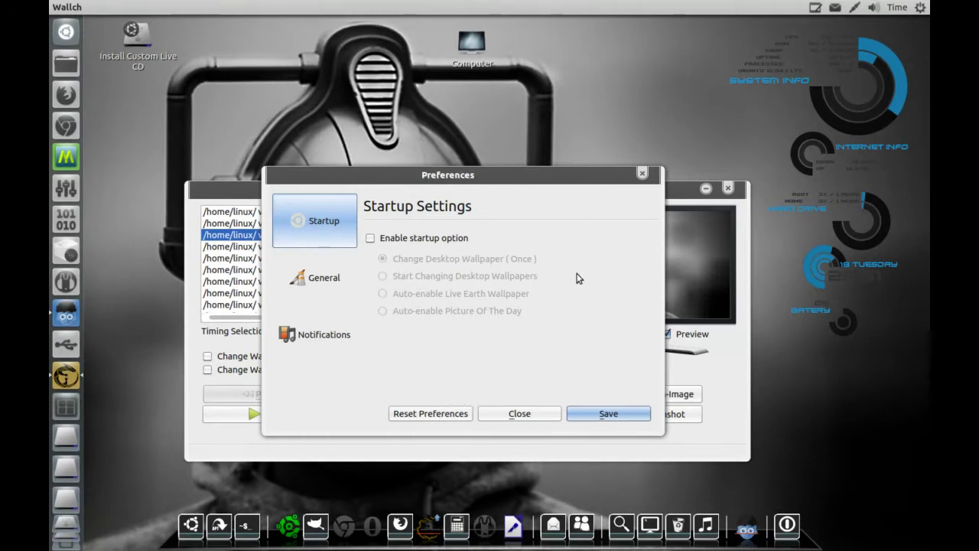
click(642, 172)
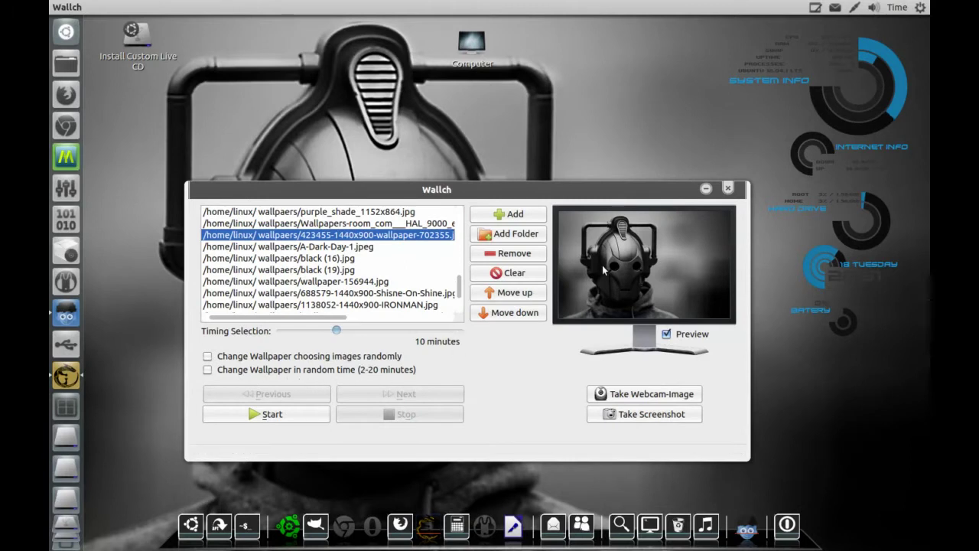
click(729, 189)
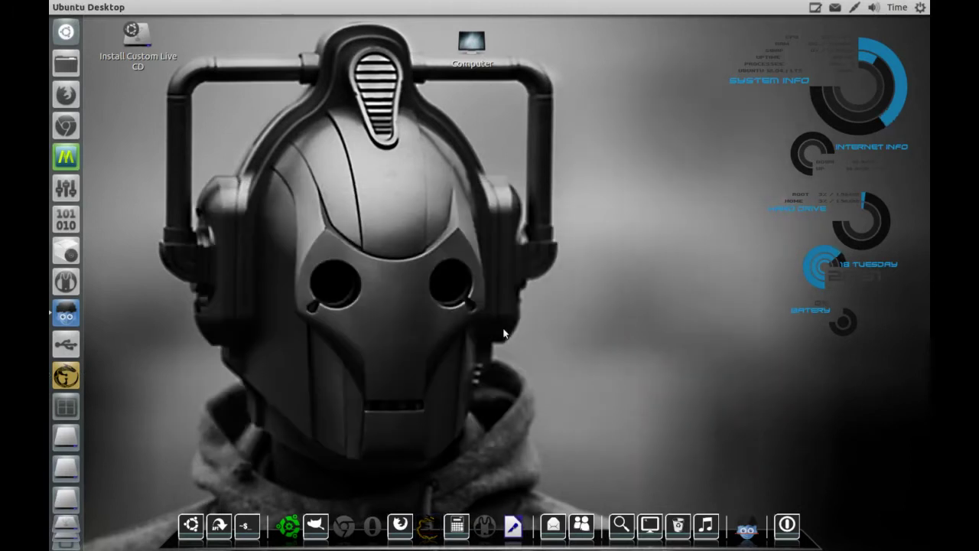
Step: Launch the Mumble voice chat program from the Internet applications
click(193, 524)
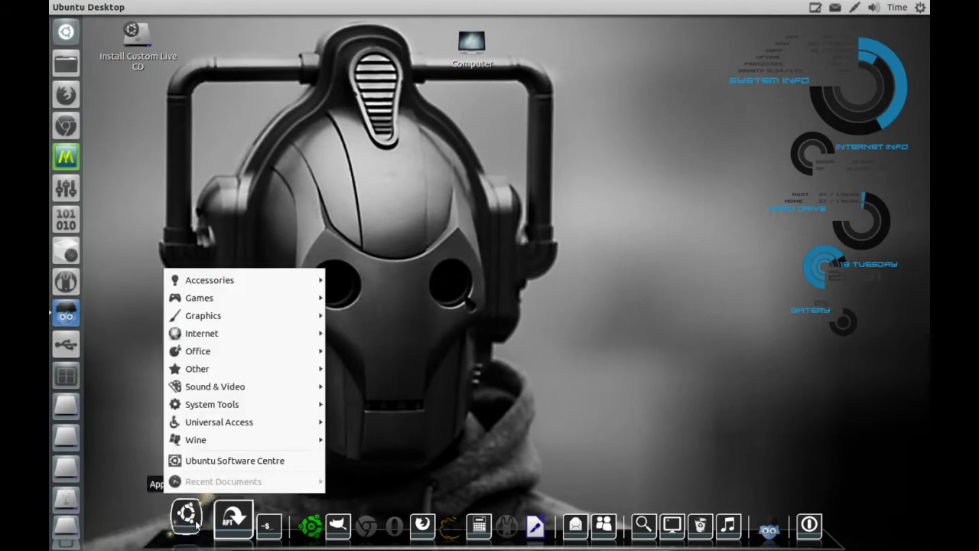
mouse_move(222, 334)
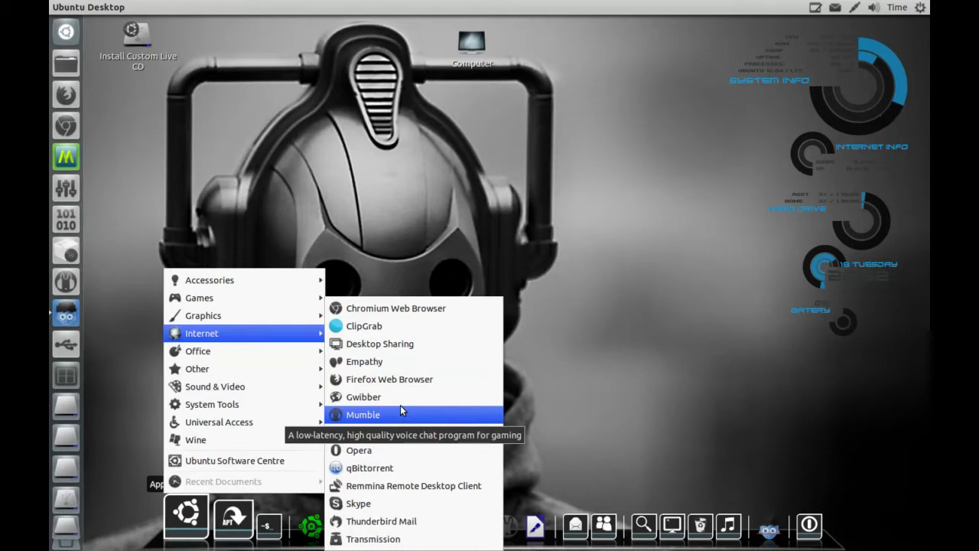
click(400, 411)
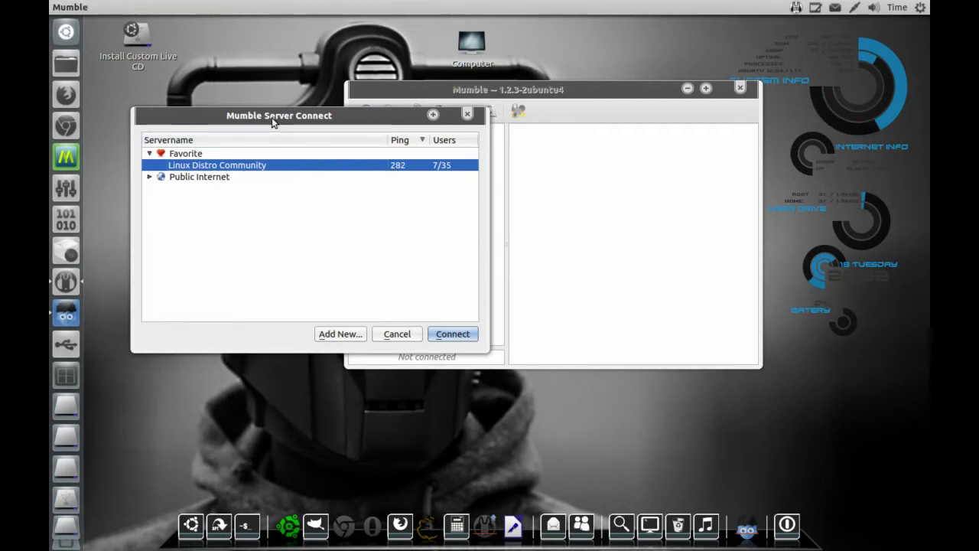
Step: View the connection details of the favorite server Linux Distro Community, and close Mumble without connecting
right_click(255, 166)
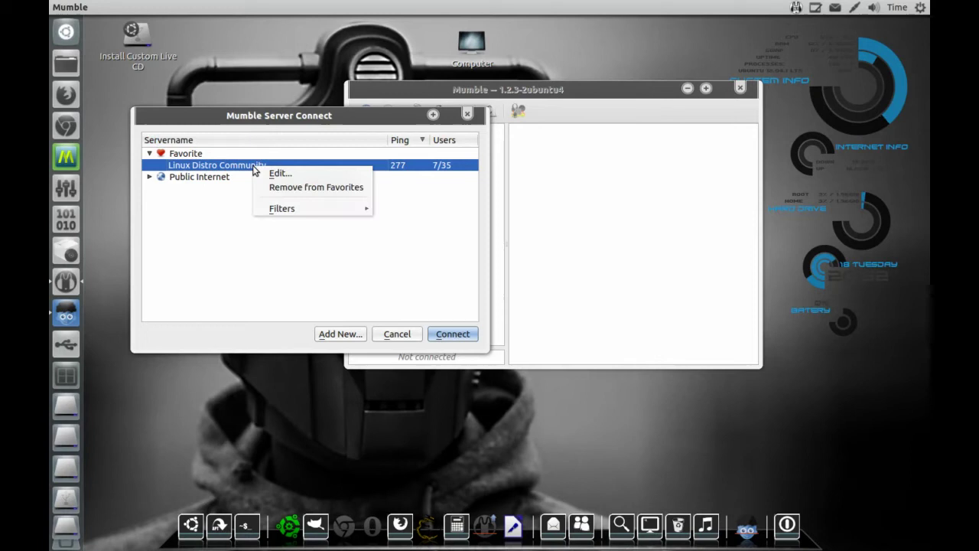
click(262, 175)
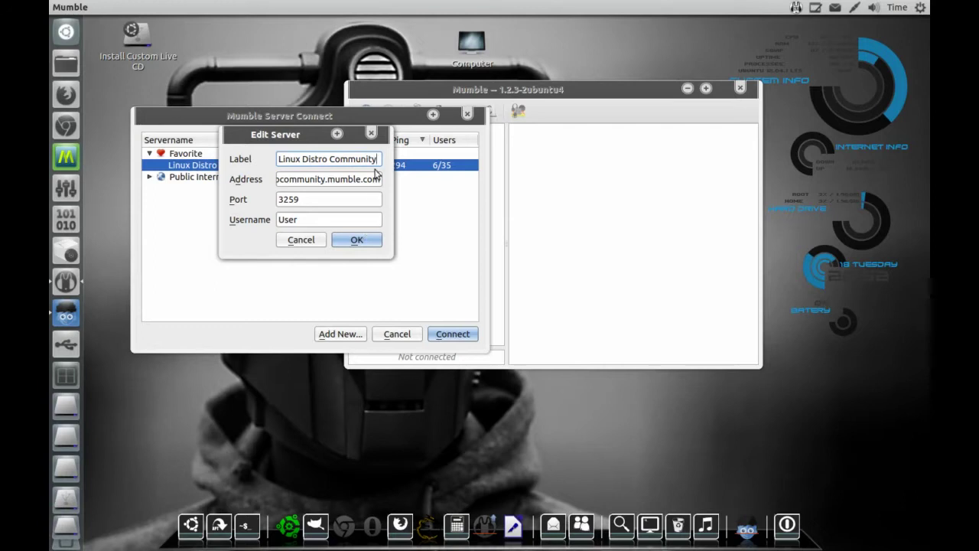
click(371, 135)
click(466, 113)
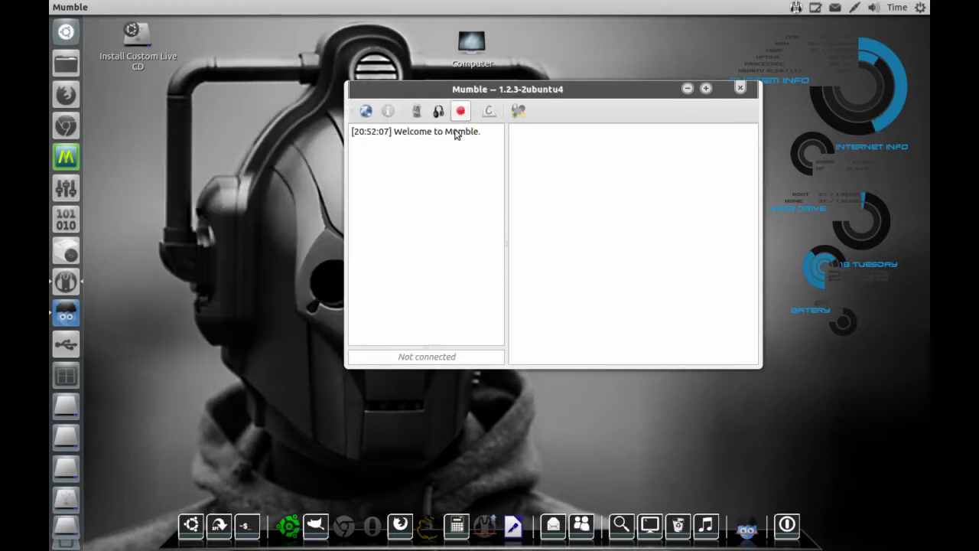
click(740, 89)
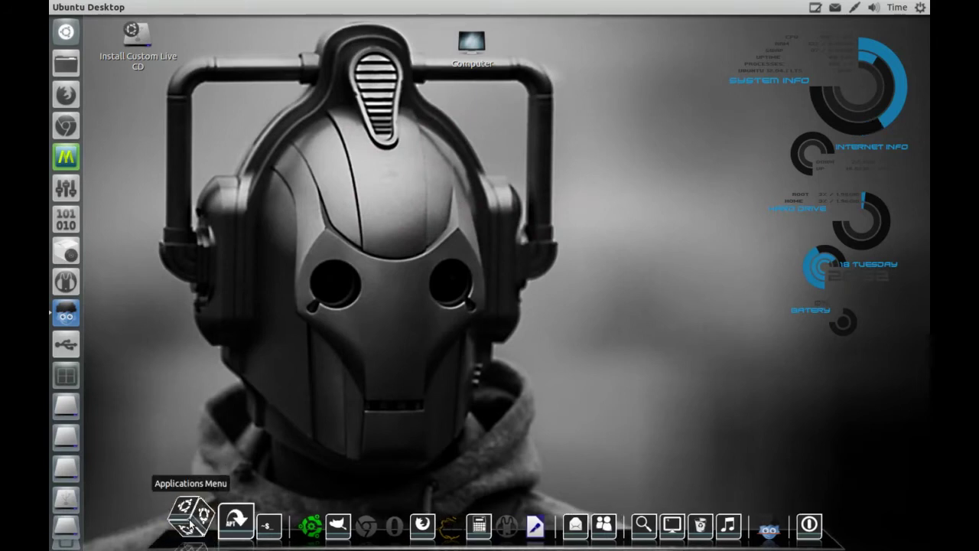
Step: Look over the Internet and Office applications, launch Format Junkie from Sound & Video and move its window towards the screen centre
click(192, 513)
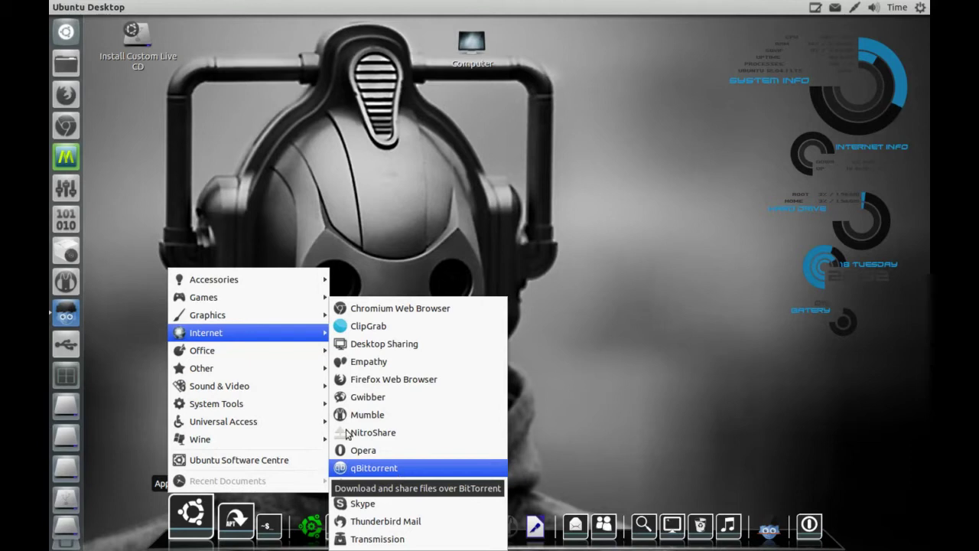
mouse_move(247, 349)
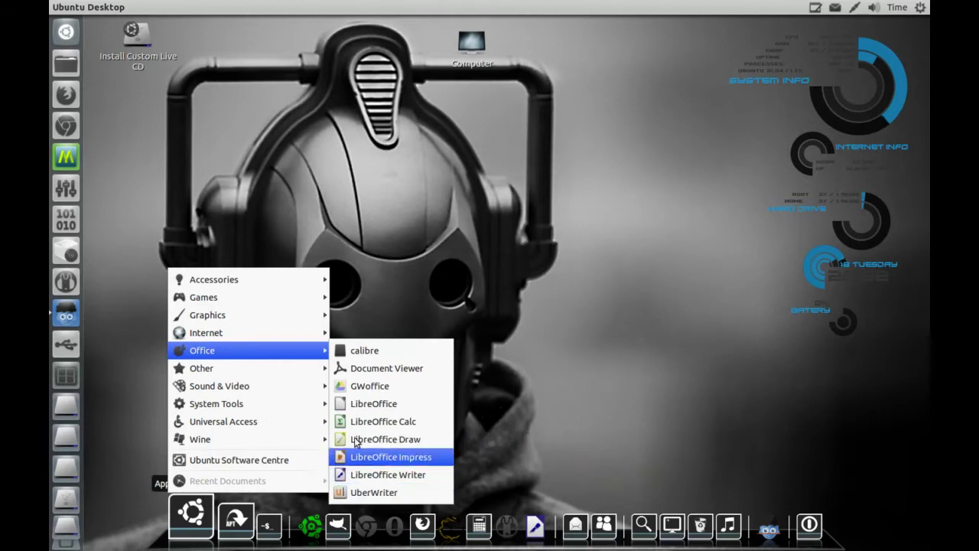
mouse_move(263, 374)
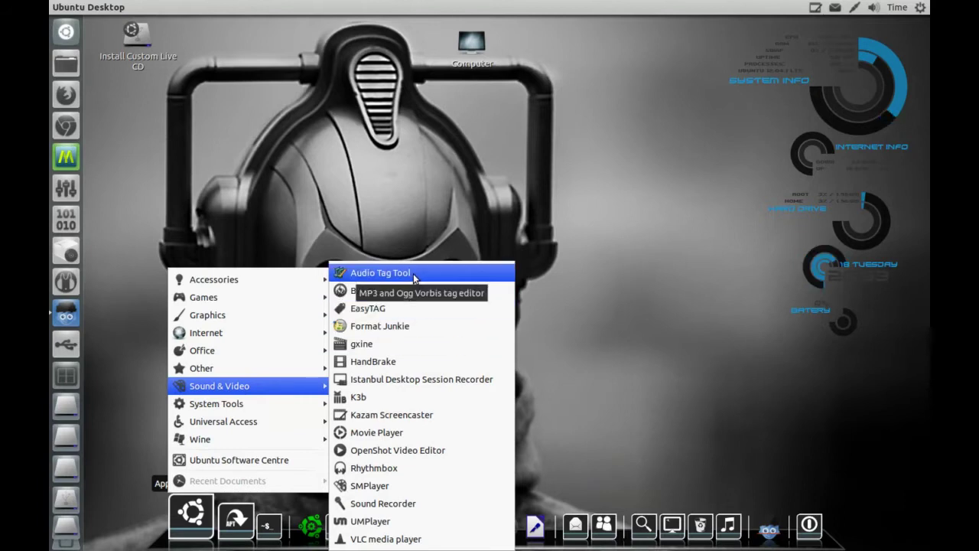
click(405, 327)
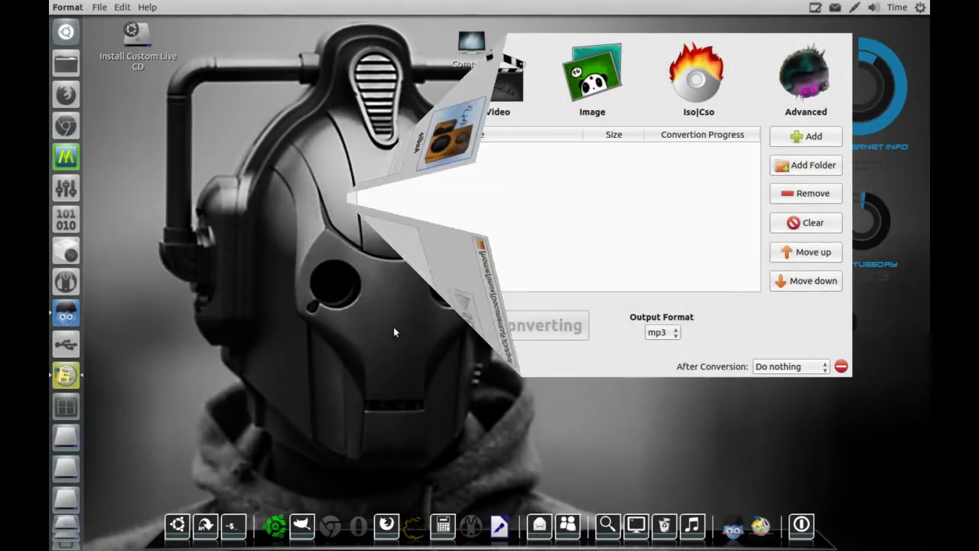
drag(525, 26, 433, 69)
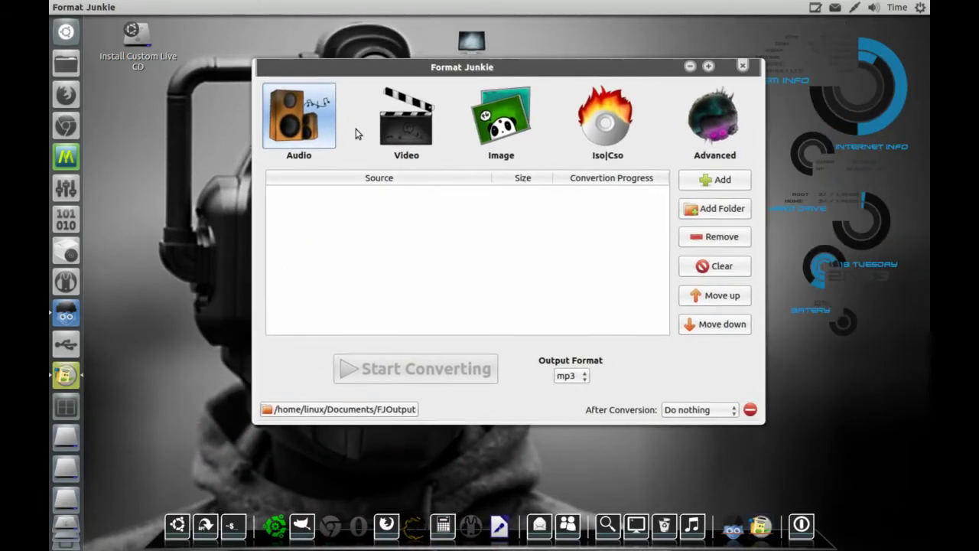
Step: Look over Format Junkie's Video, Image and Iso|Cso sections and the available image output formats, and close the program without converting anything
click(421, 126)
click(512, 124)
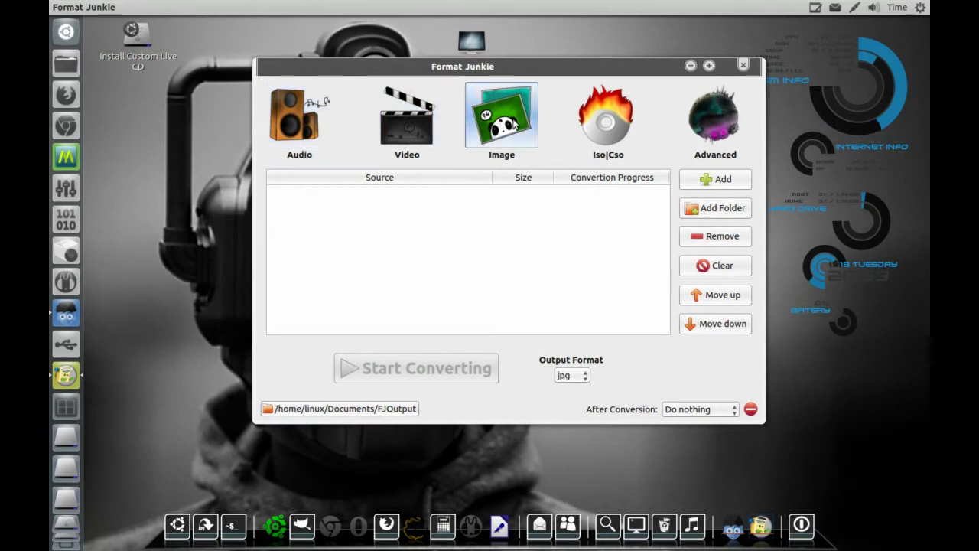
click(593, 136)
click(529, 140)
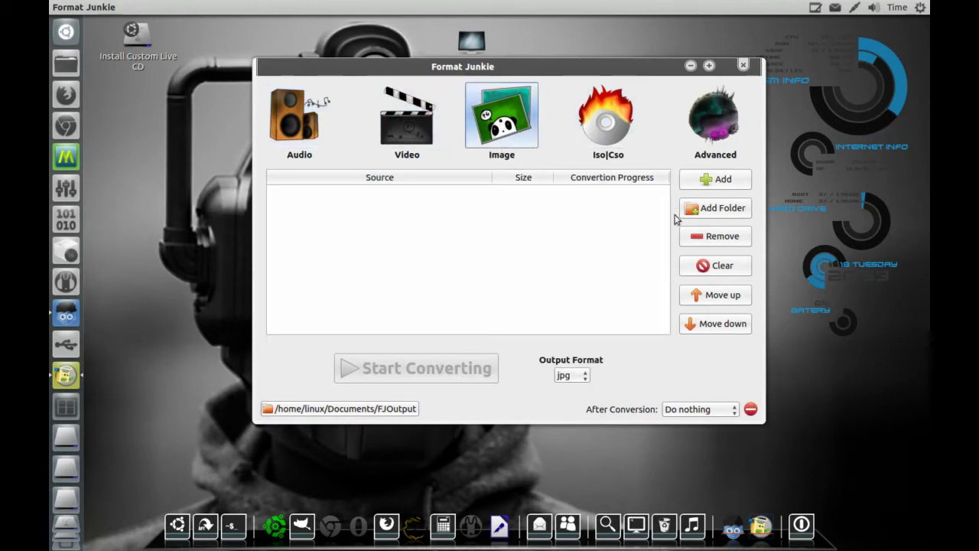
click(583, 375)
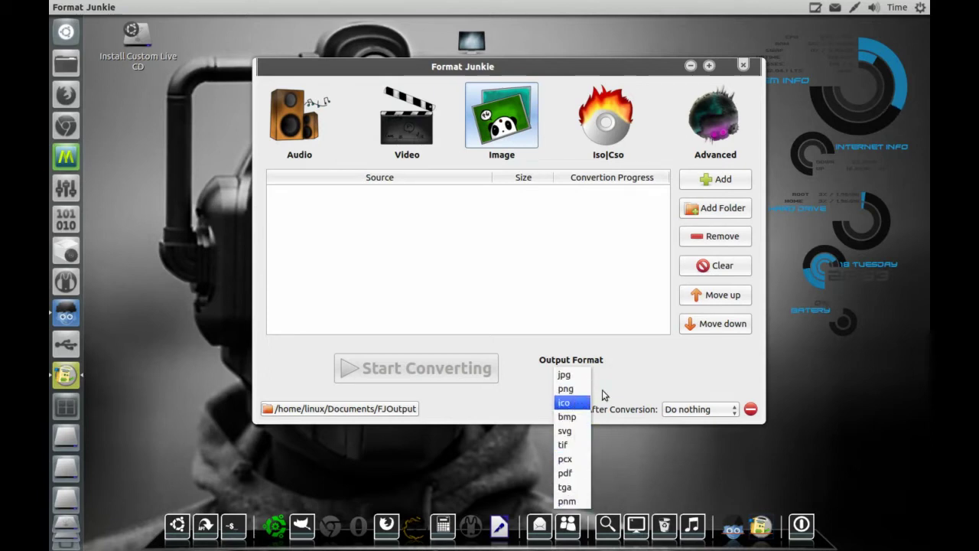
click(602, 390)
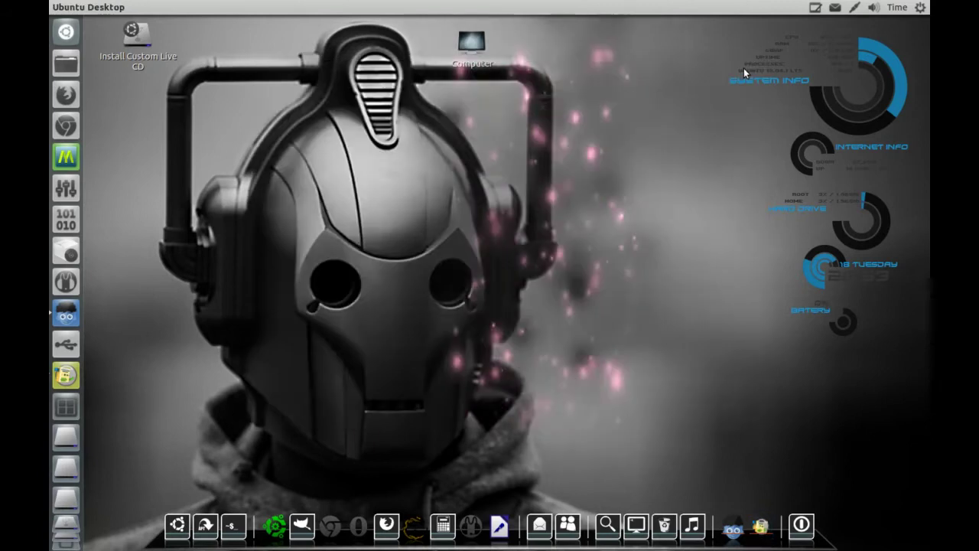
Step: Look over the System Tools applications and their Administration entries, launch Super-Boot-Manager and move its window away from the screen corner
click(185, 526)
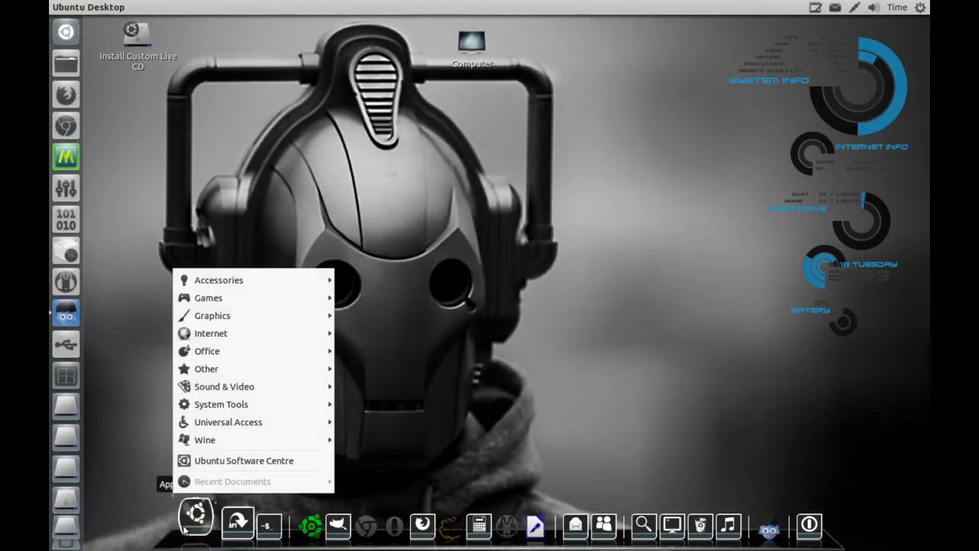
mouse_move(217, 387)
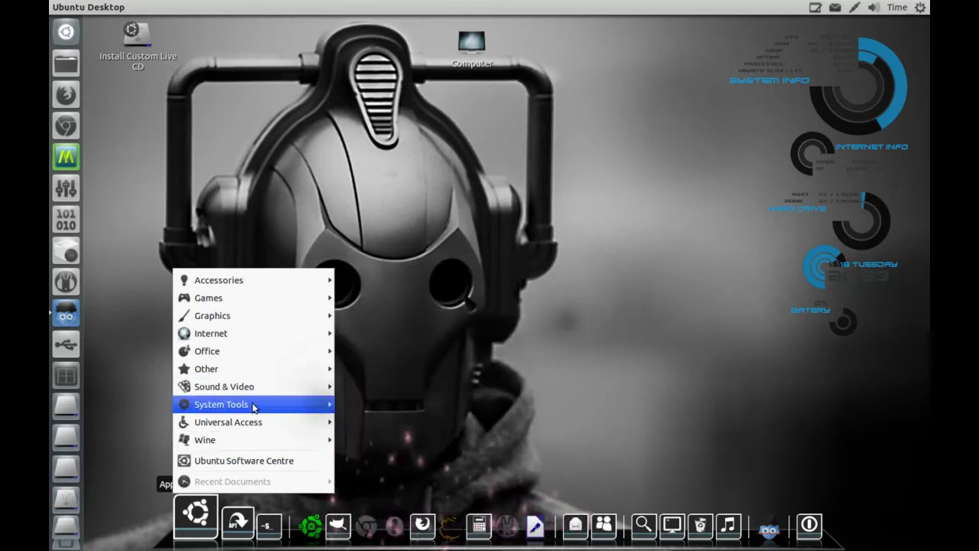
mouse_move(253, 407)
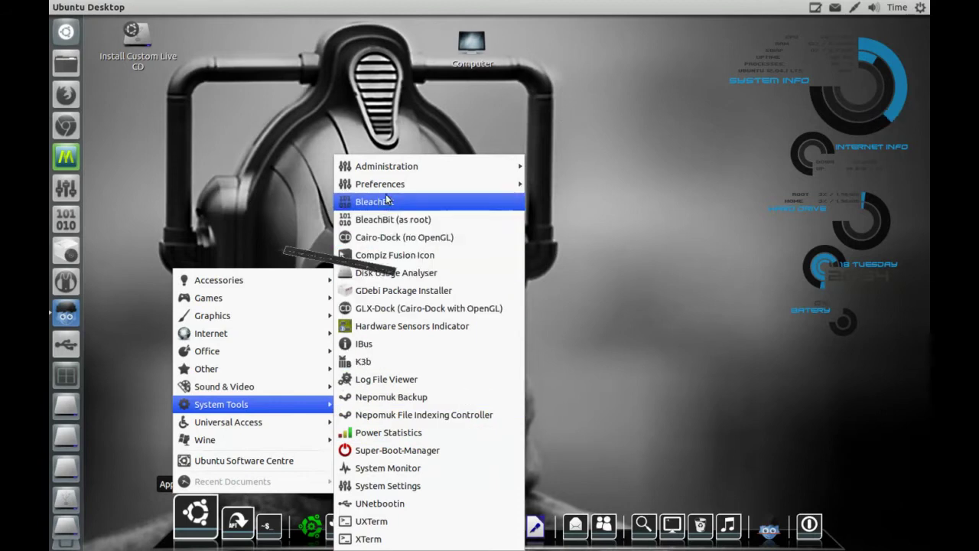
mouse_move(398, 173)
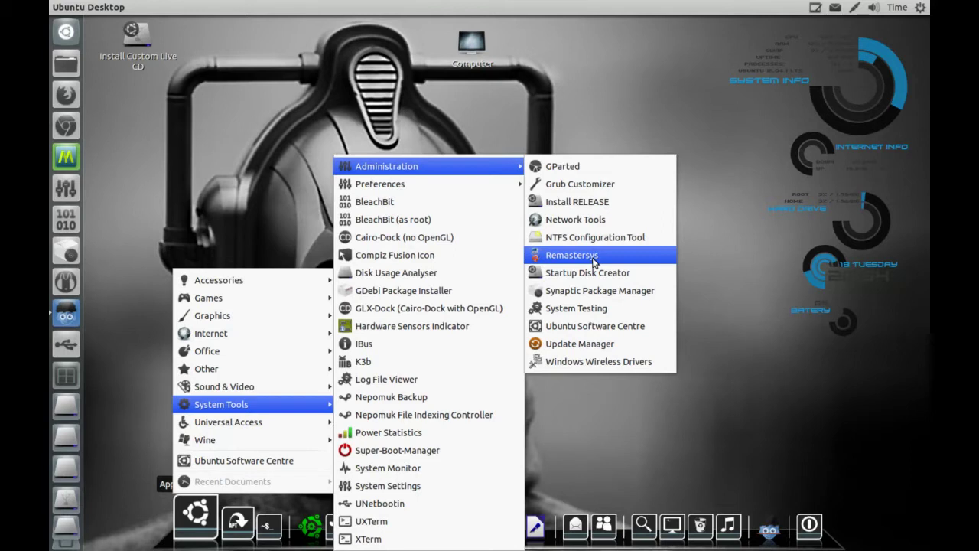
mouse_move(470, 188)
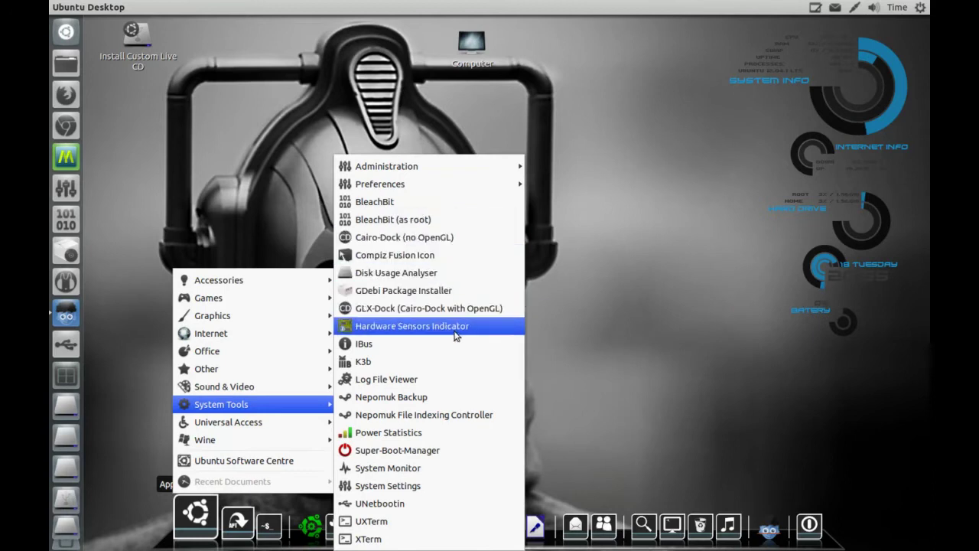
click(771, 452)
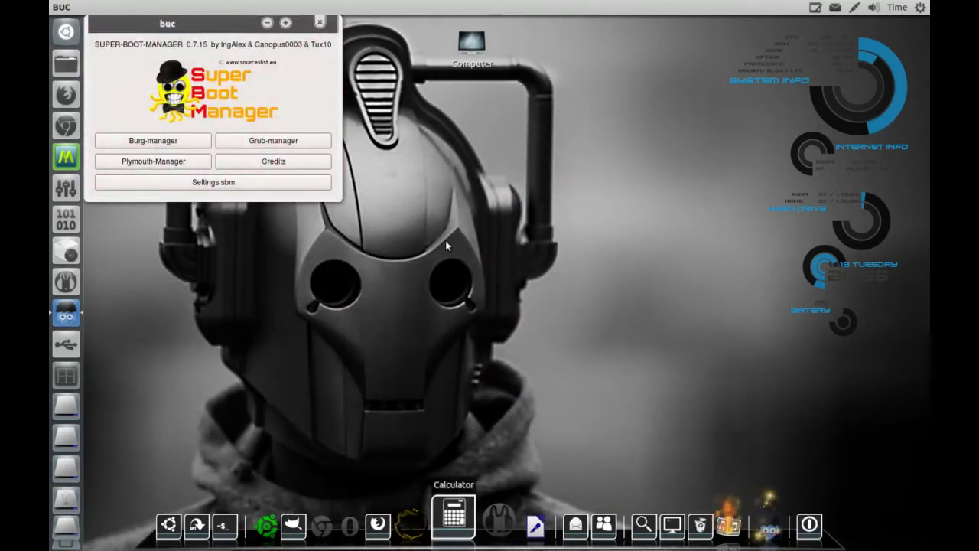
drag(250, 23, 354, 61)
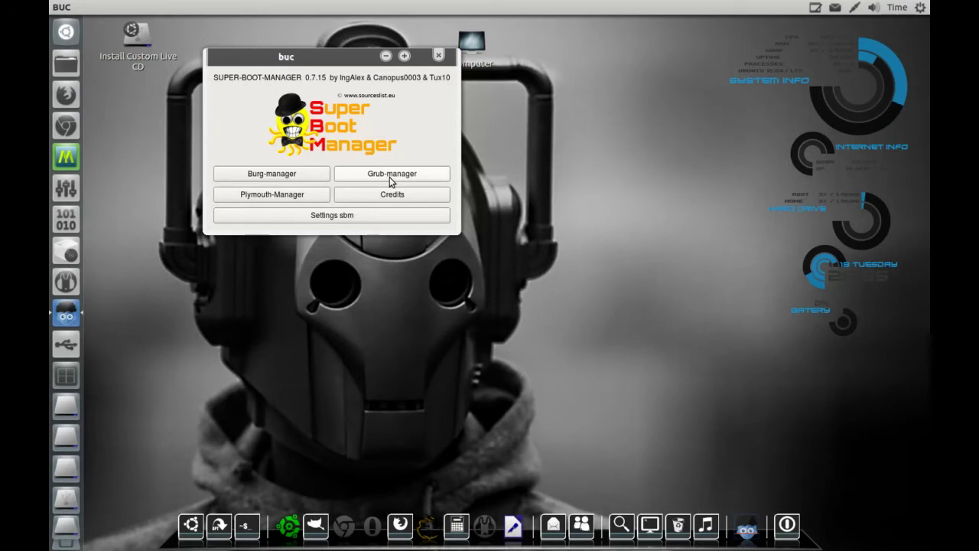
Step: Open Plymouth-Manager from Super Boot Manager and browse the gallery of boot splash themes
click(263, 194)
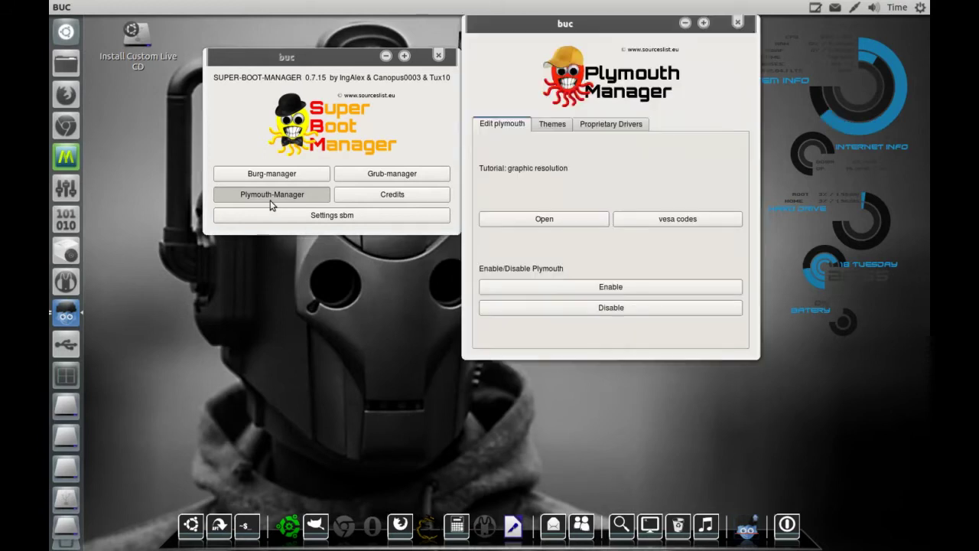
click(545, 125)
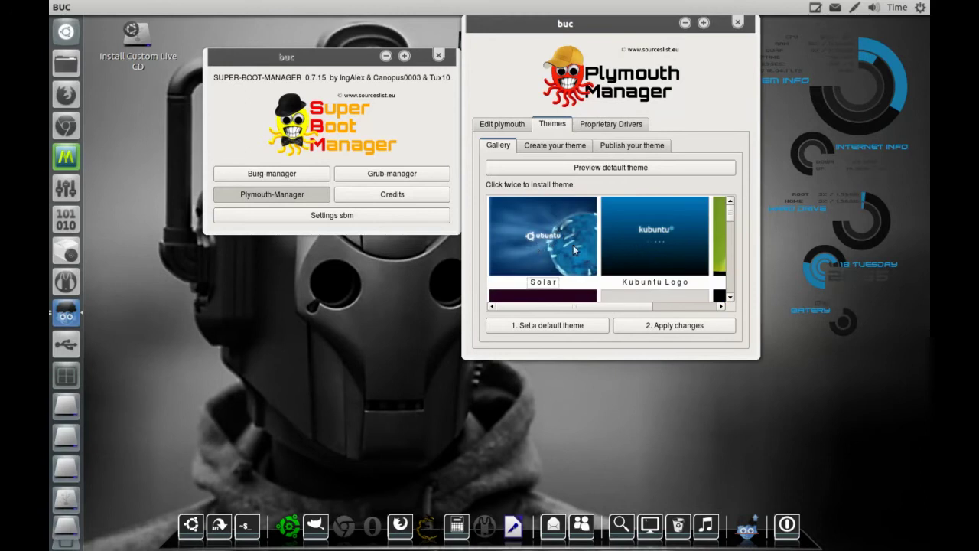
scroll(589, 256, down, 3)
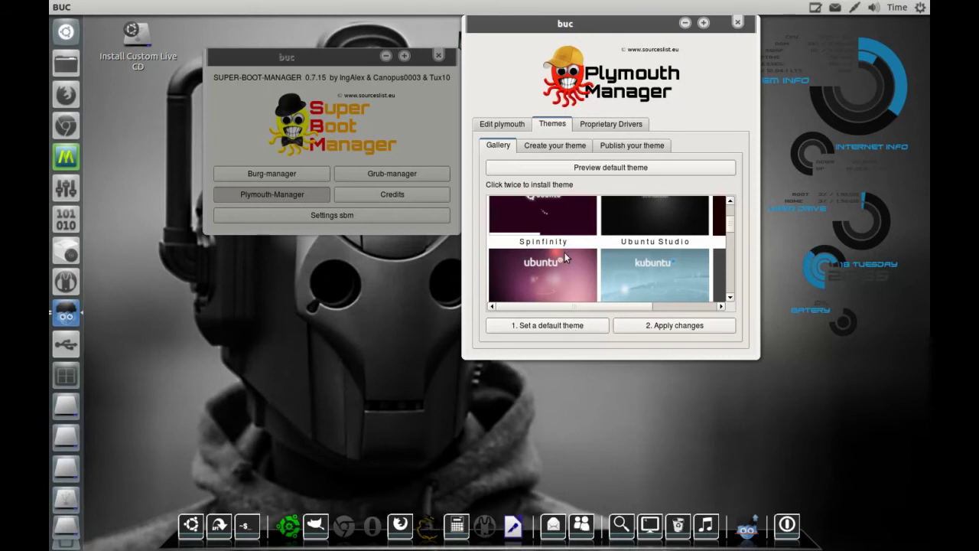
Step: Review the list of installed Plymouth themes offered for the default theme, and close the terminal without choosing one
click(571, 324)
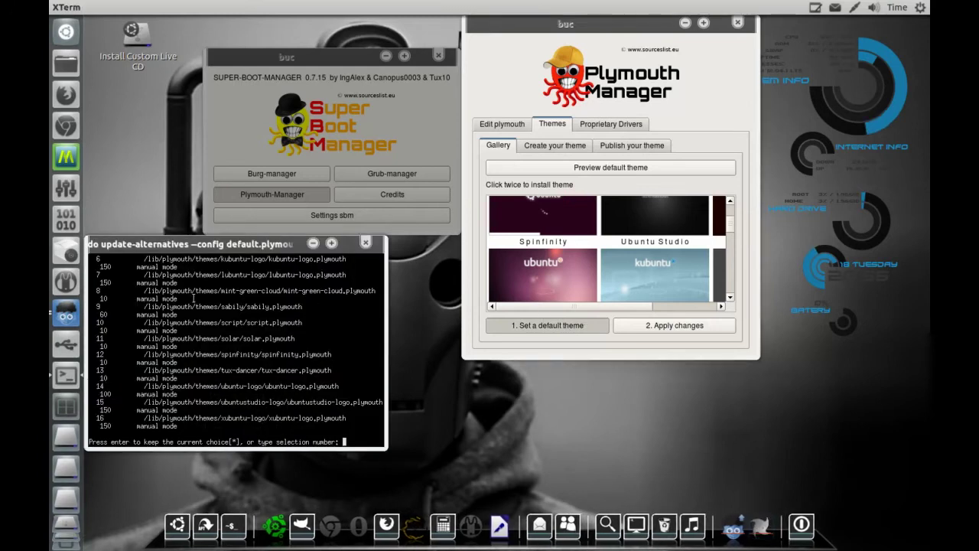
scroll(203, 315, up, 3)
scroll(203, 315, down, 2)
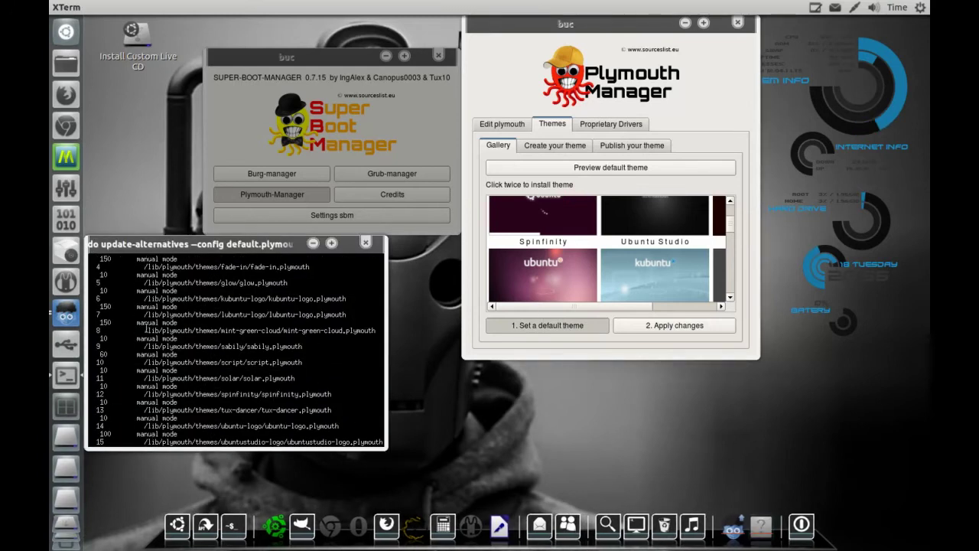
scroll(224, 373, down, 2)
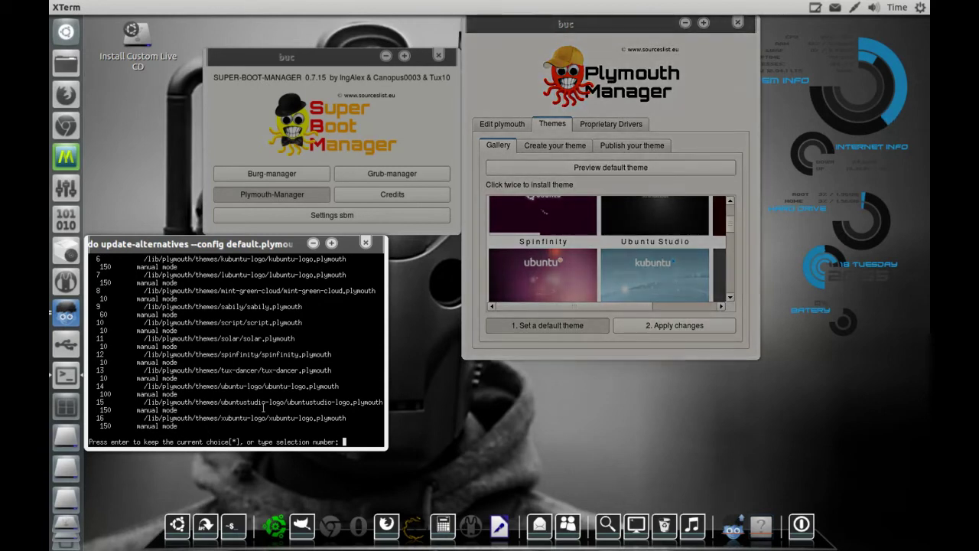
click(365, 243)
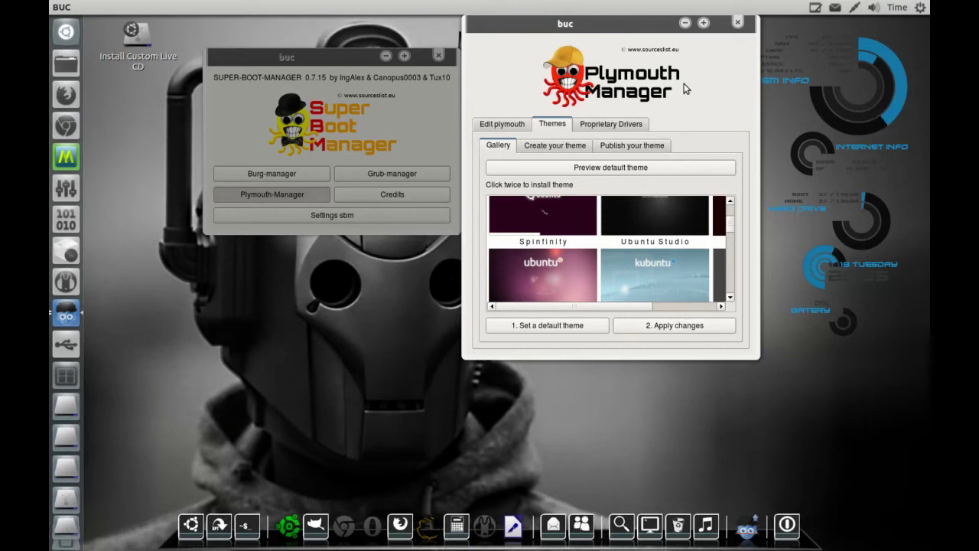
Step: View Plymouth Manager's options for creating a theme, return to the gallery, and close both Plymouth Manager and Super Boot Manager
click(558, 151)
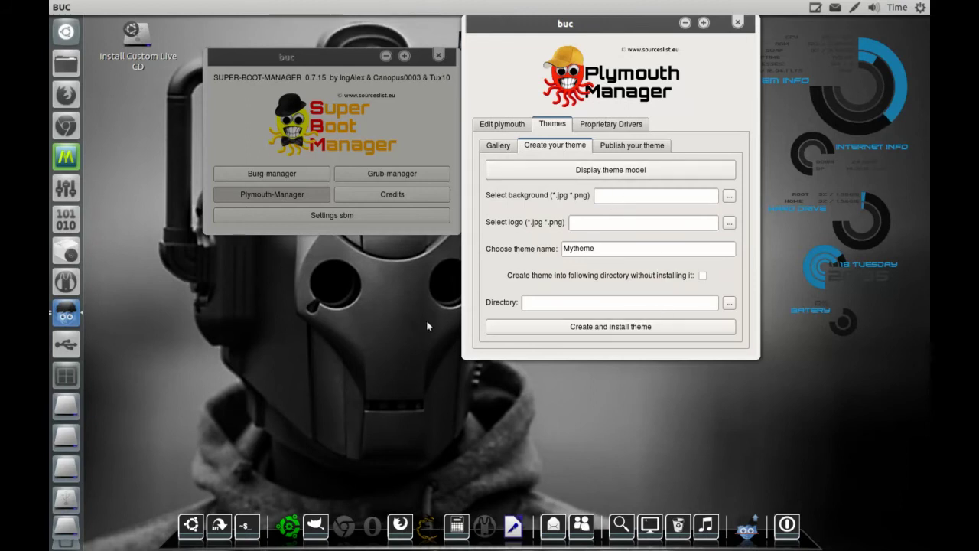
click(498, 145)
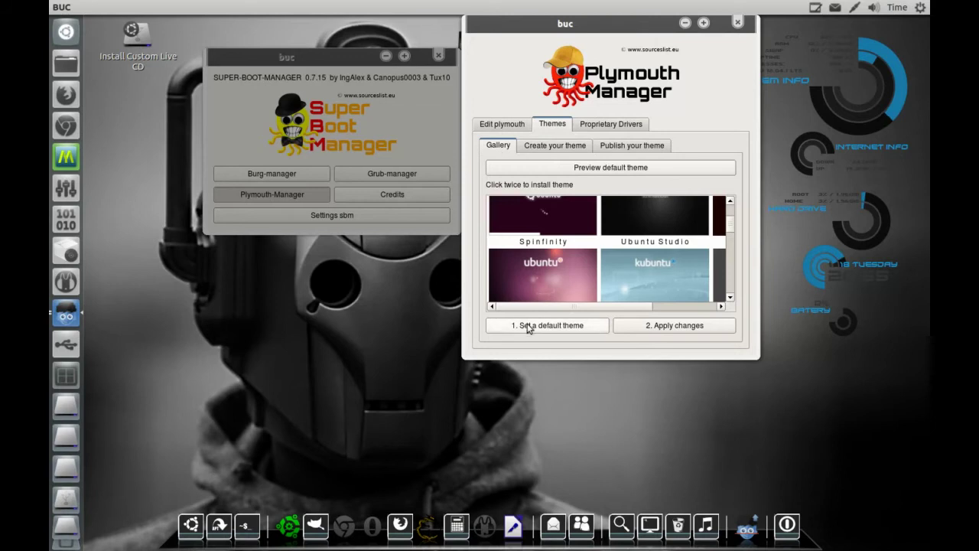
click(739, 23)
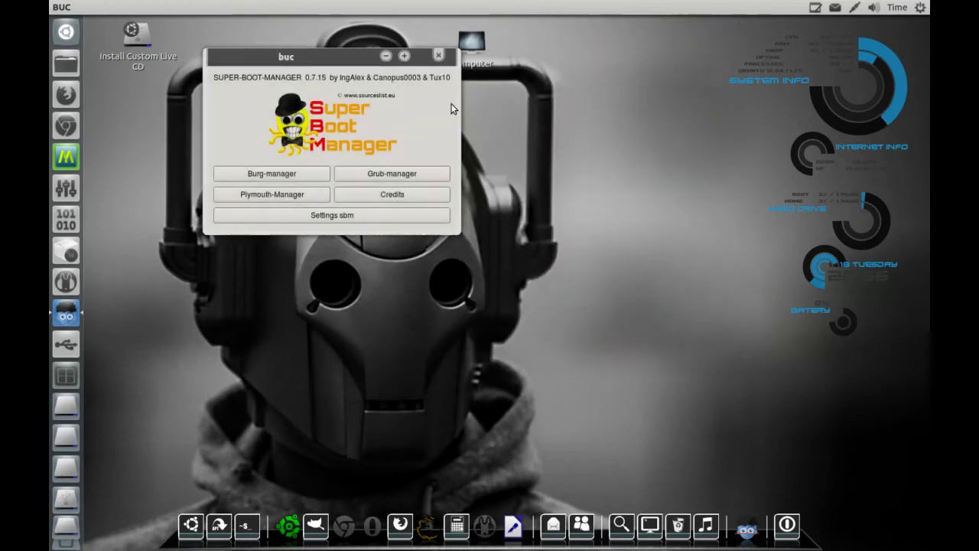
click(439, 57)
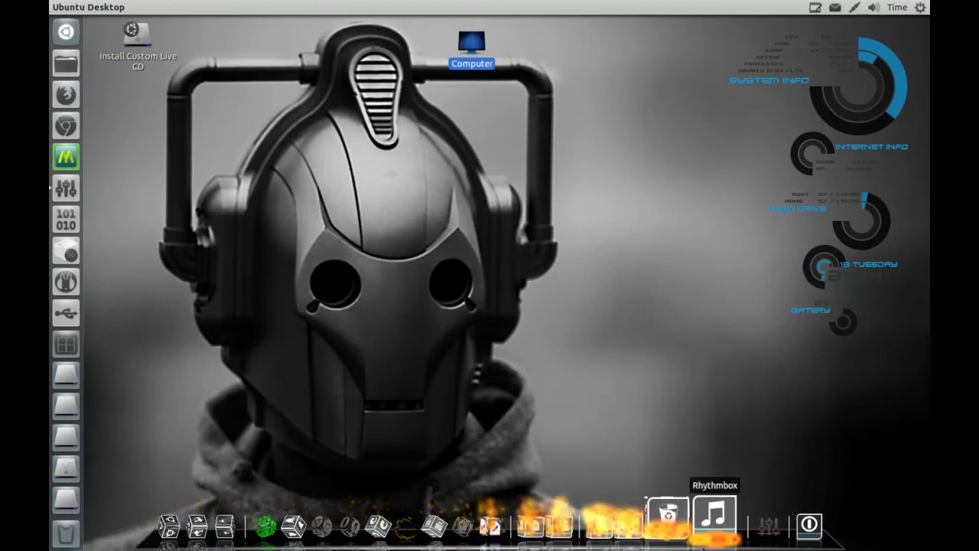
Step: Bring up the Advanced Settings window, move it towards the screen centre, and open the Home folder
click(746, 526)
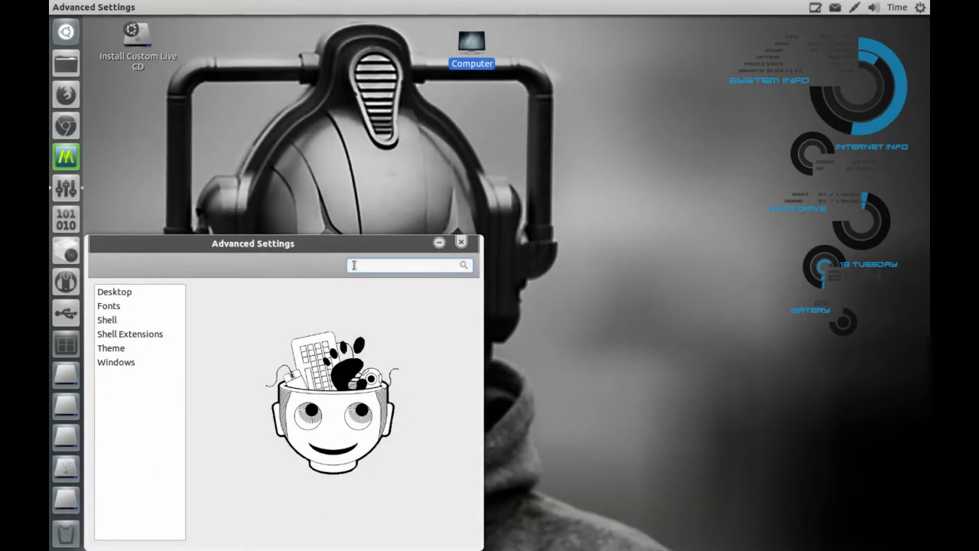
drag(313, 246, 423, 157)
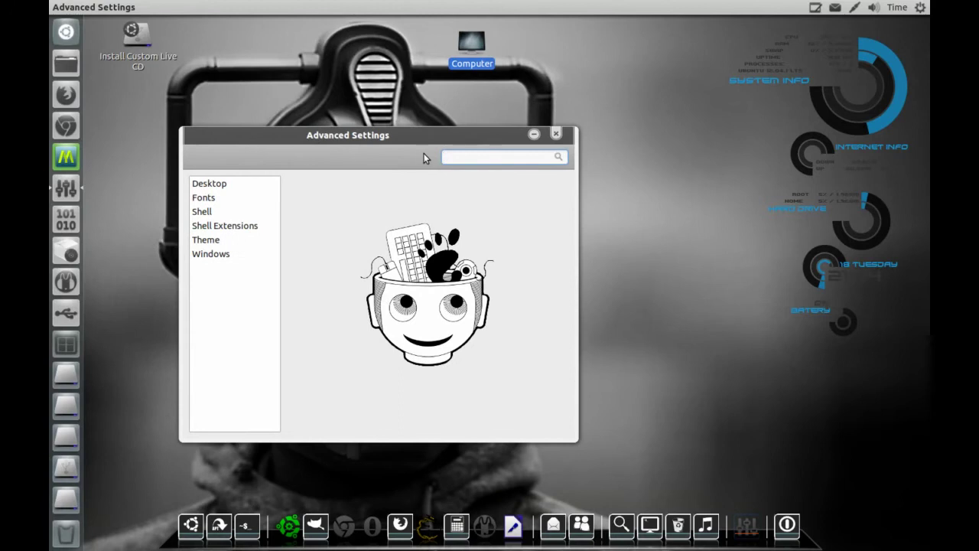
click(76, 69)
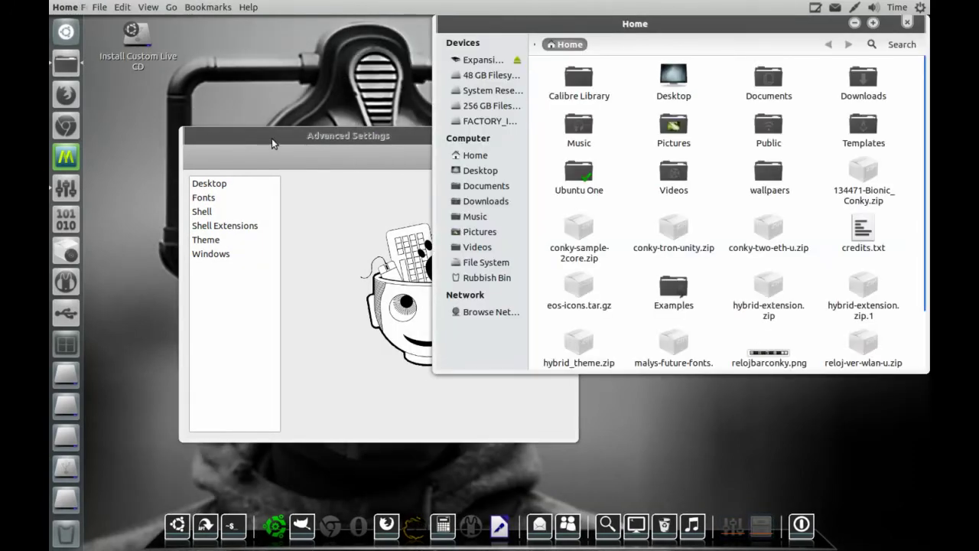
Step: Show the Desktop settings in Advanced Settings and move the Home folder window aside, keeping the settings window in front
click(270, 134)
drag(317, 135, 342, 172)
click(183, 150)
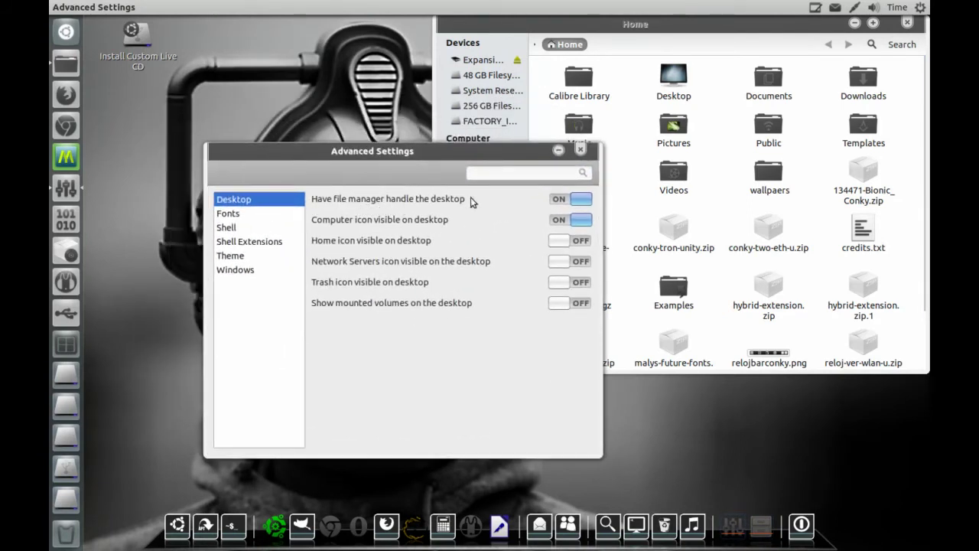
drag(584, 45, 698, 125)
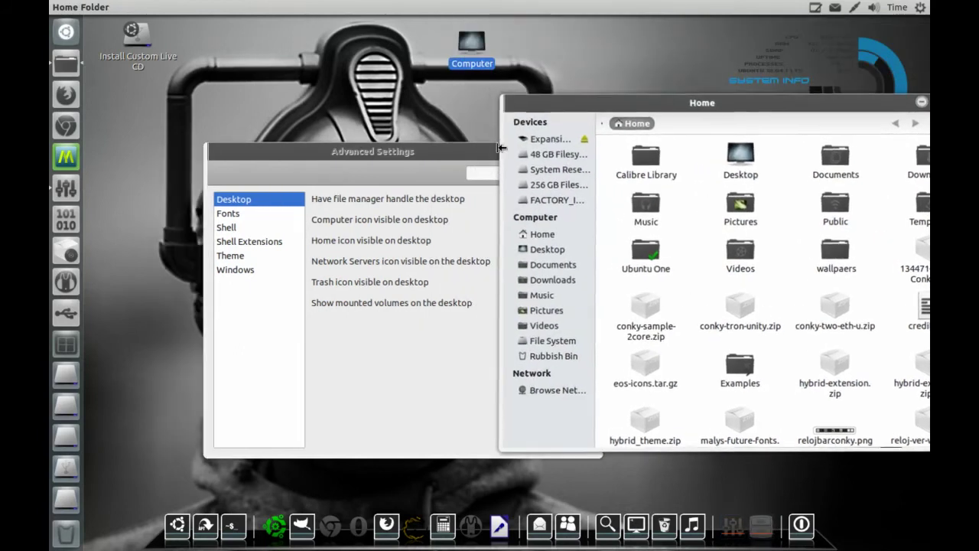
click(426, 155)
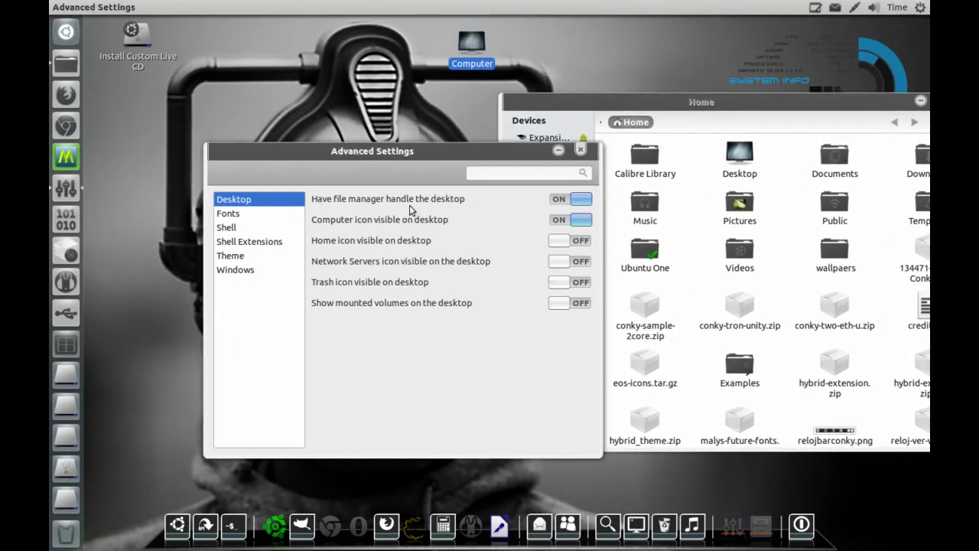
Step: Switch the Computer desktop icon off and on again, and the Trash desktop icon on and off again
click(582, 226)
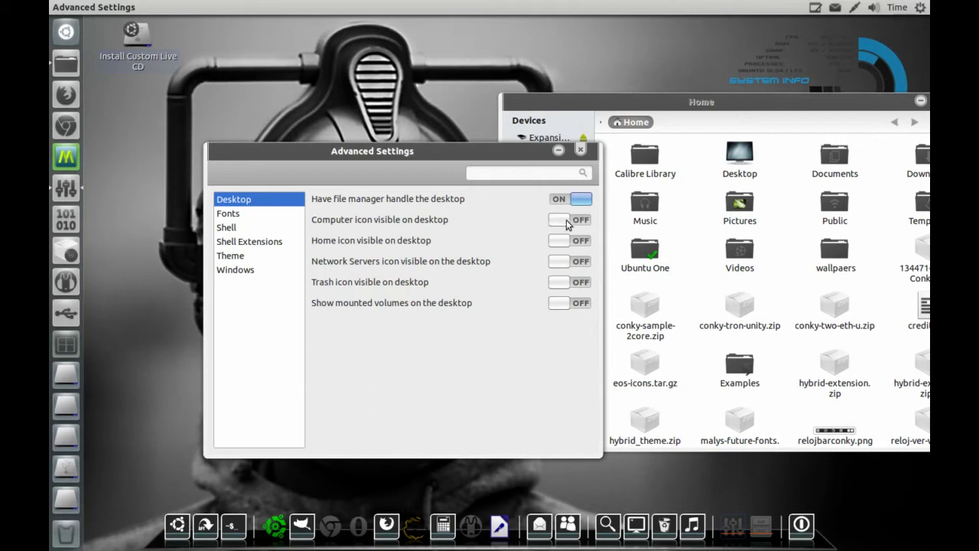
click(567, 224)
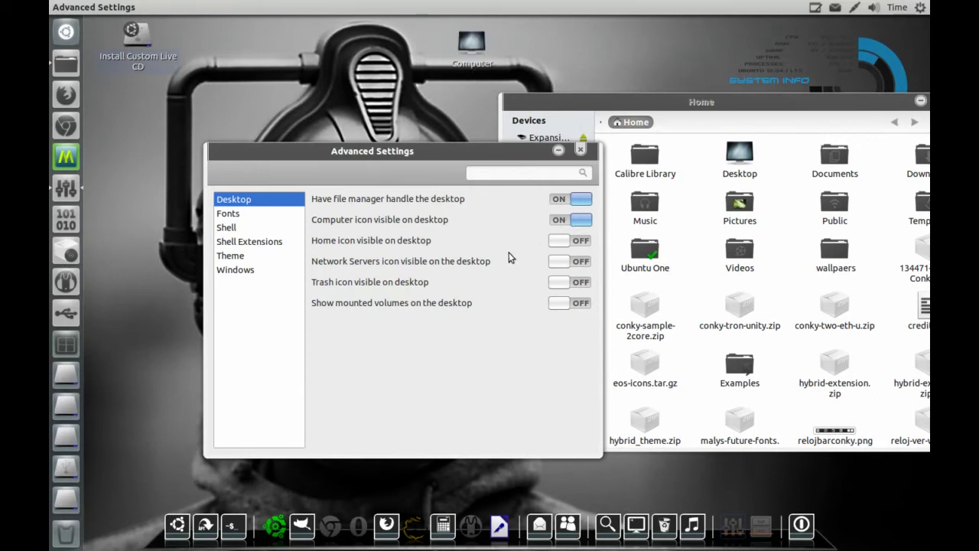
click(559, 283)
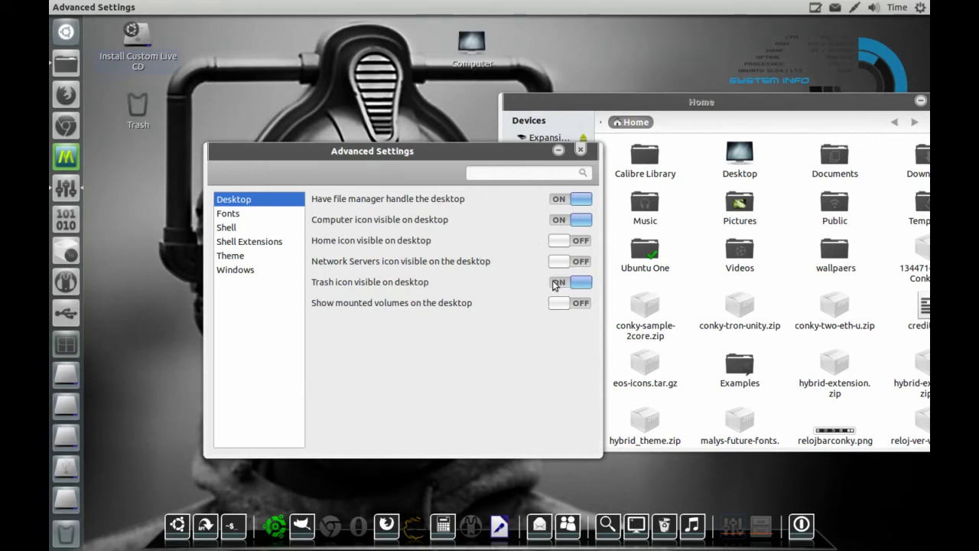
click(572, 282)
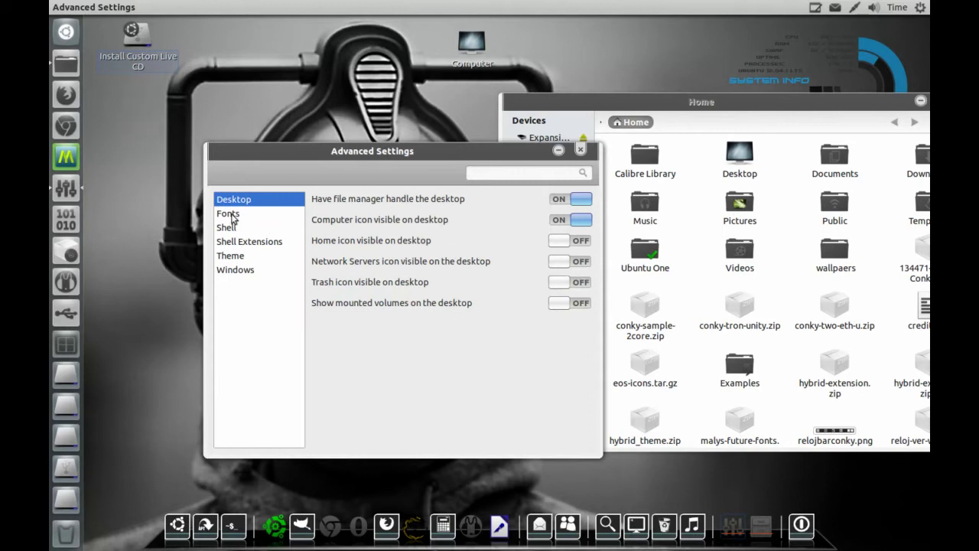
Step: Look through the Fonts, Shell, Shell Extensions and Theme settings in Advanced Settings
click(232, 217)
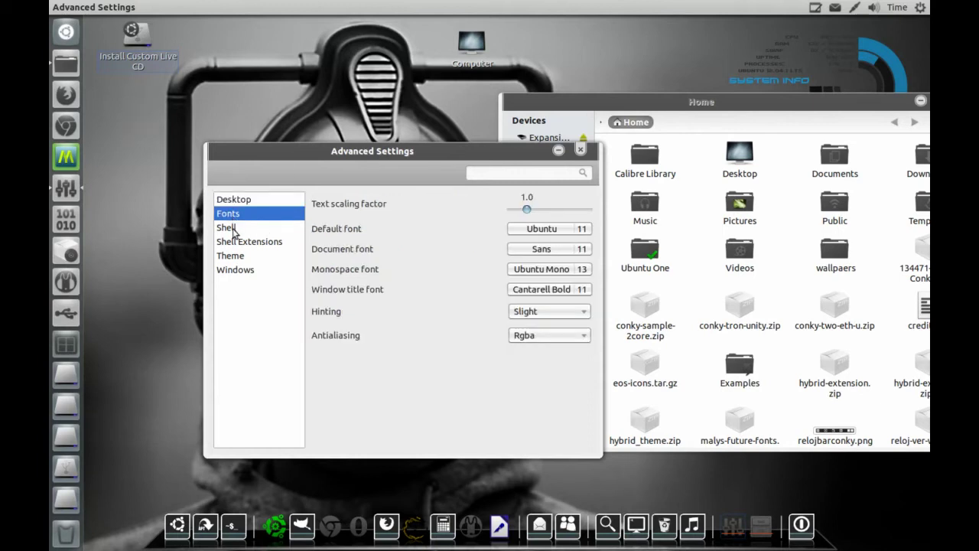
click(234, 231)
click(236, 243)
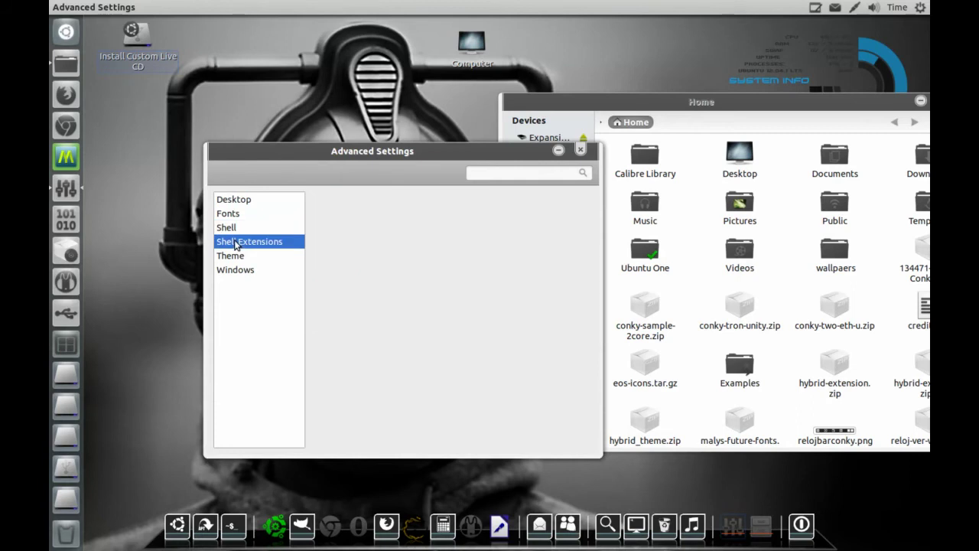
click(235, 258)
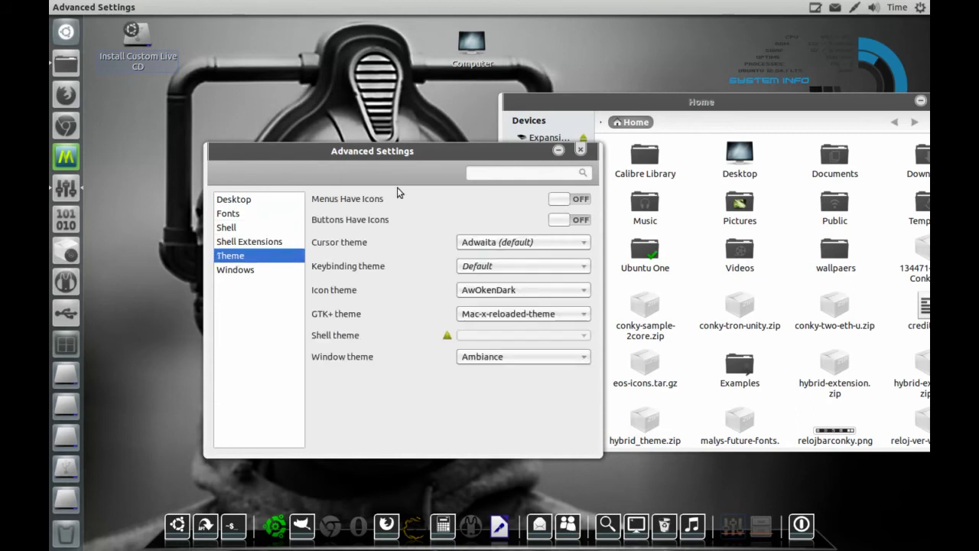
Step: Move the Advanced Settings window clear of the Home folder window so both are fully uncovered side by side
drag(419, 159, 391, 131)
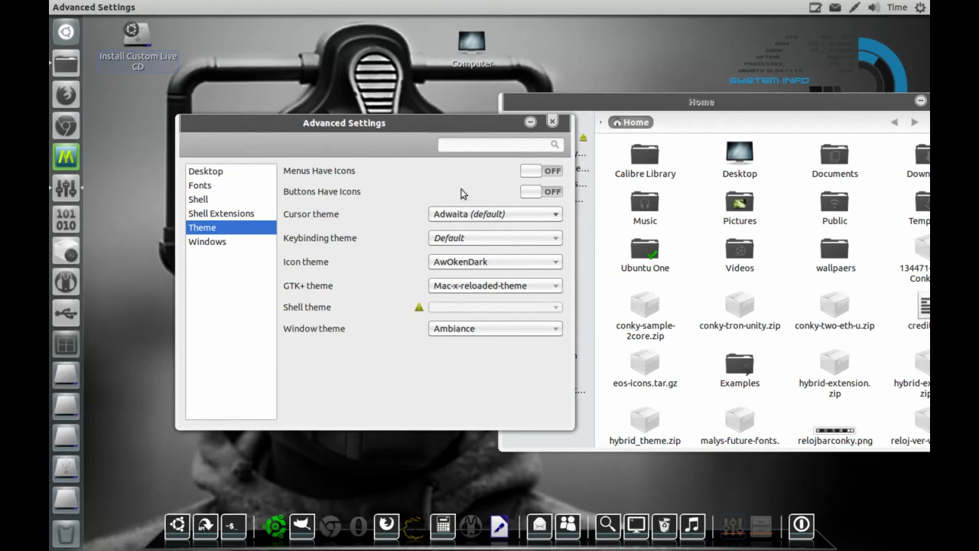
drag(434, 133, 363, 108)
click(659, 108)
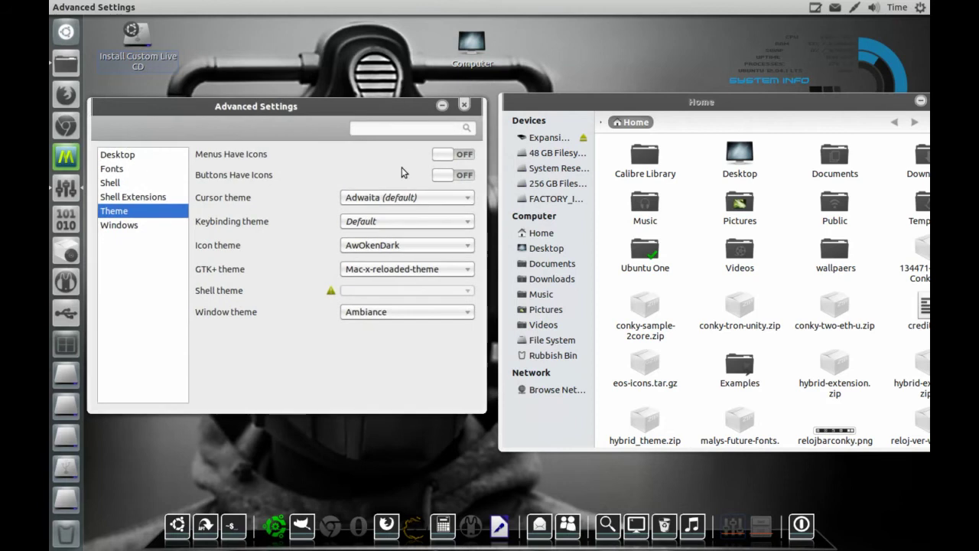
Step: Try the Acyl-icons, Areao43 and EOS icon themes one after another
click(468, 249)
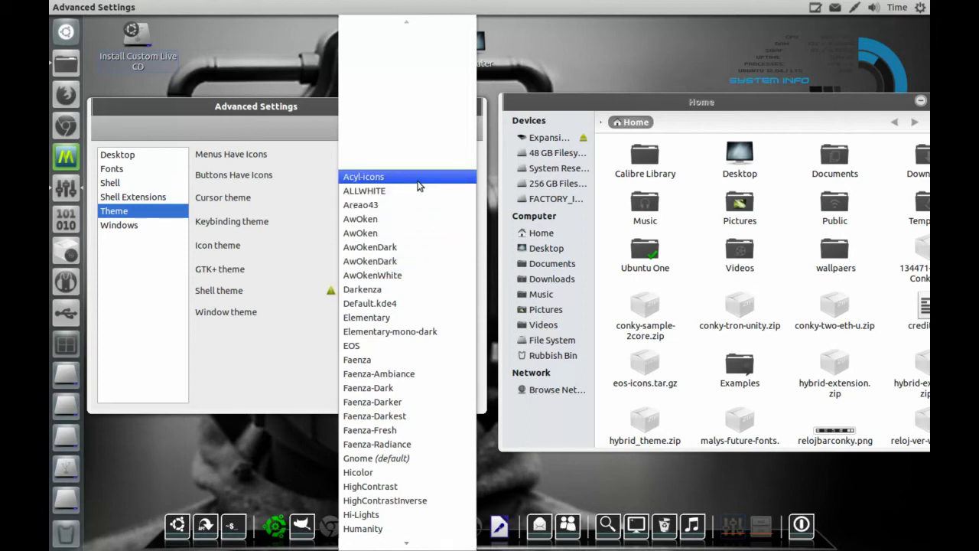
click(418, 186)
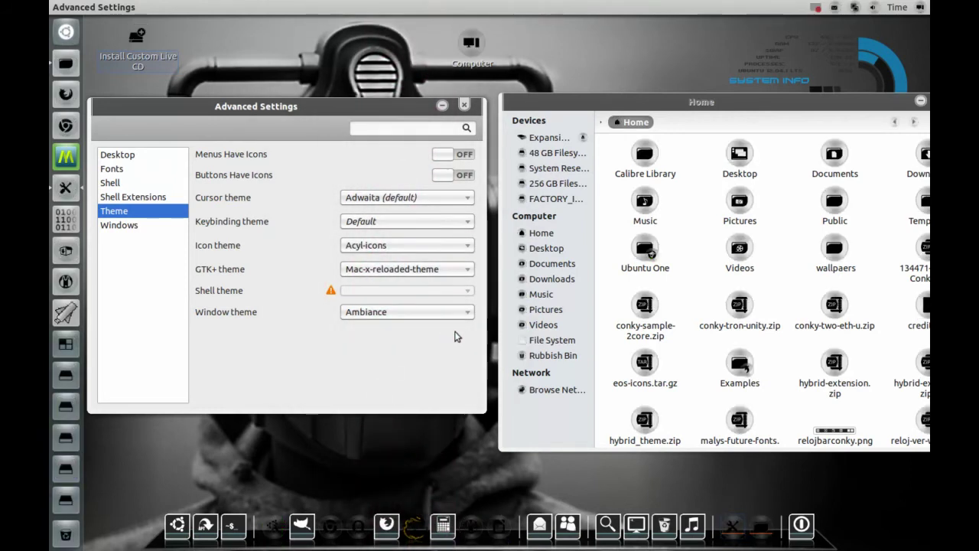
click(464, 246)
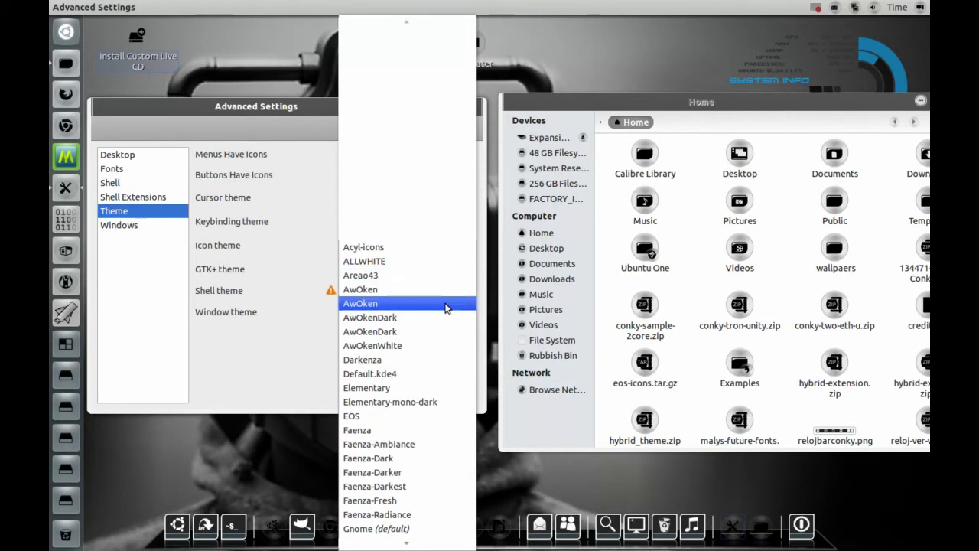
click(441, 277)
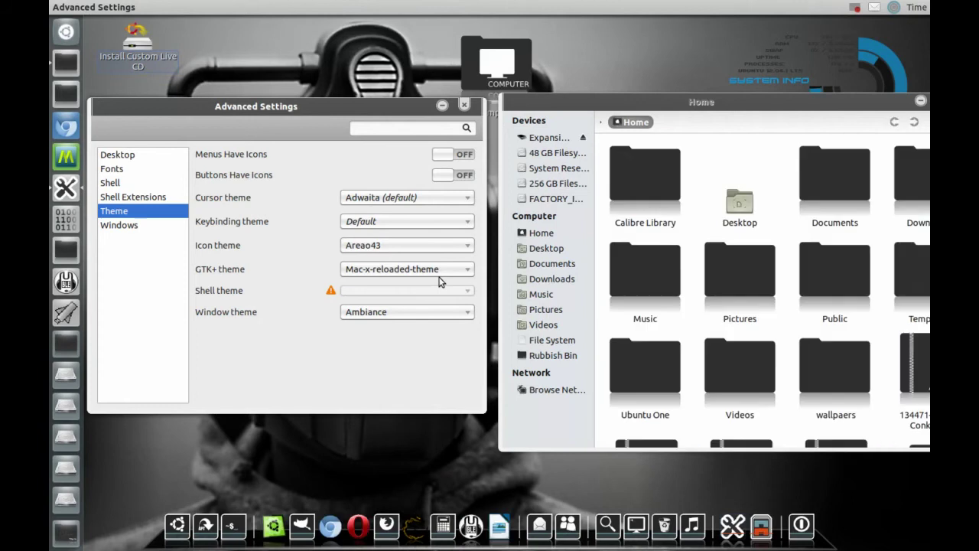
click(467, 246)
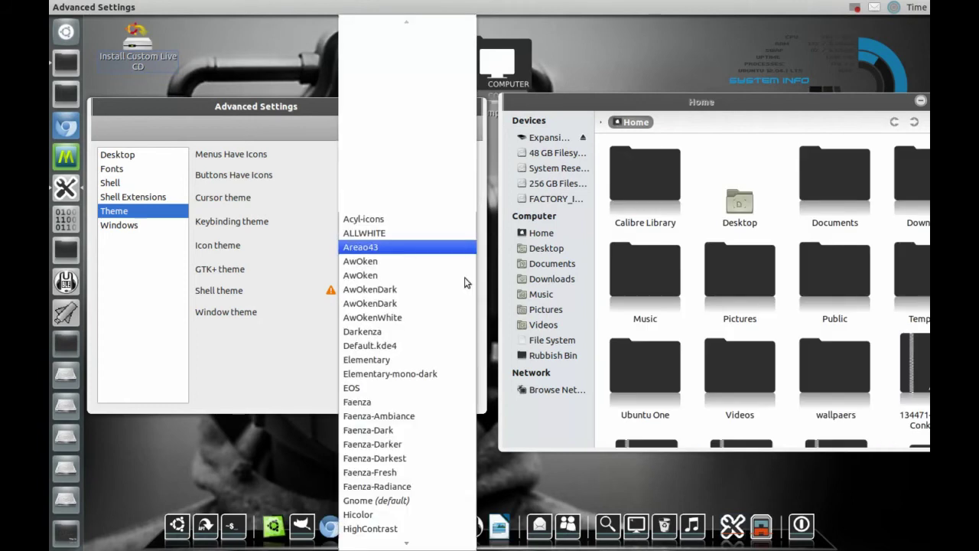
click(430, 379)
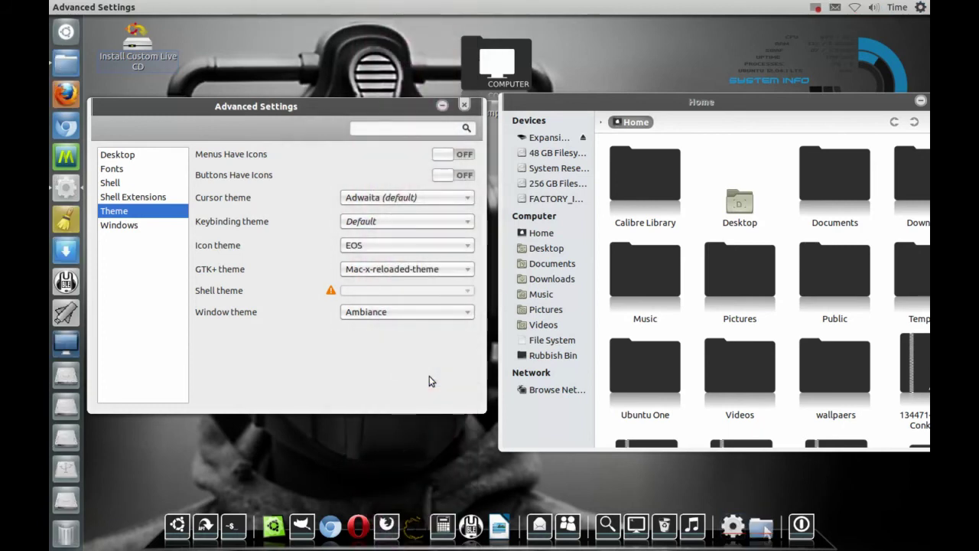
Step: Try the Leo-ubuntu1 icon theme and the LoginIcons icon theme
click(465, 246)
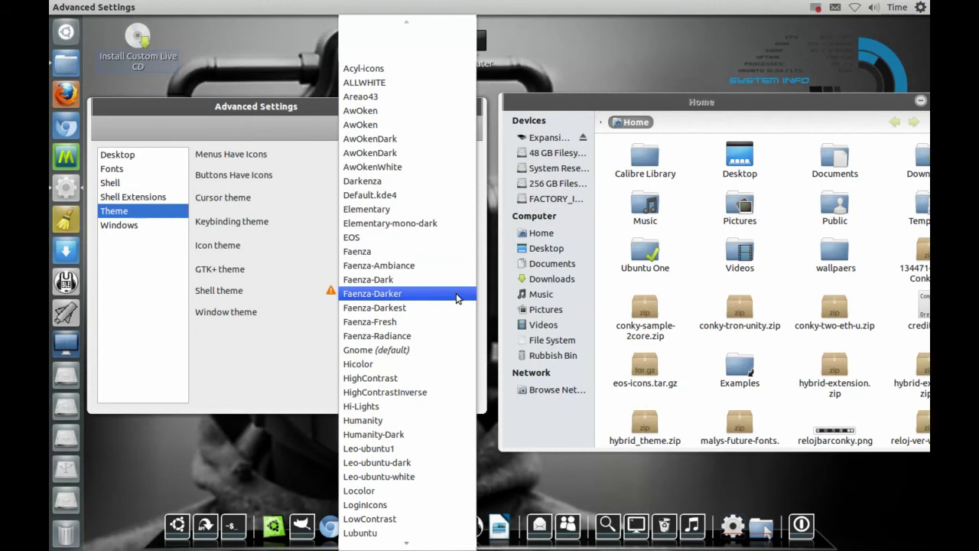
scroll(456, 298, down, 2)
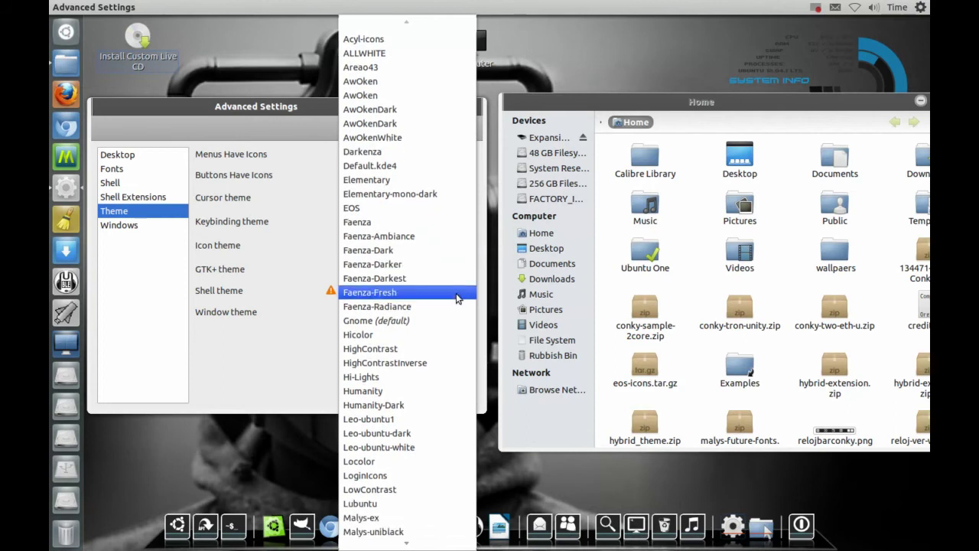
scroll(456, 298, down, 2)
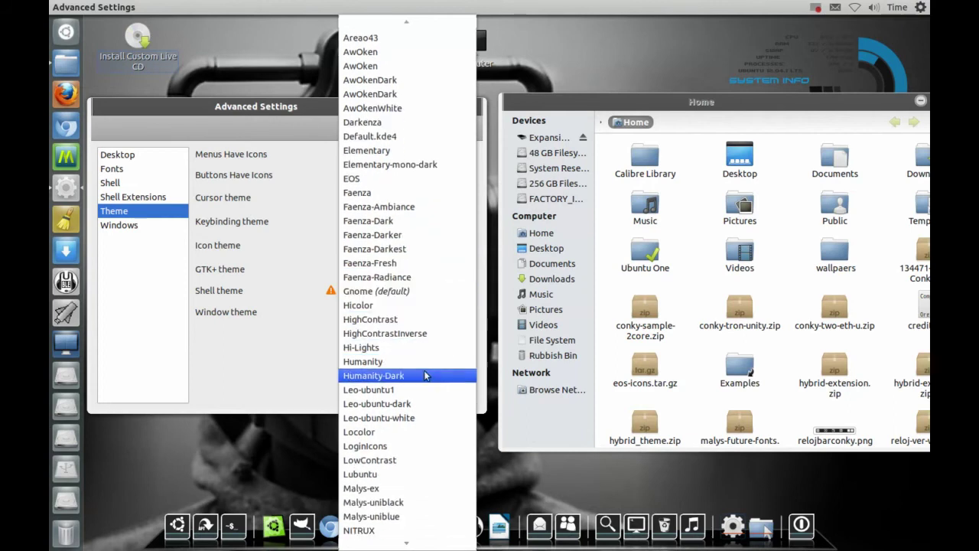
click(419, 390)
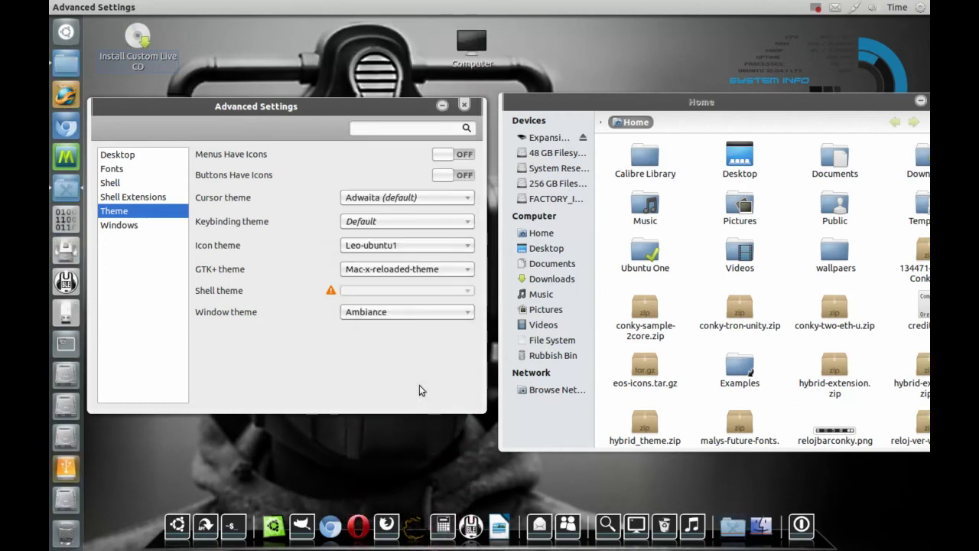
click(466, 246)
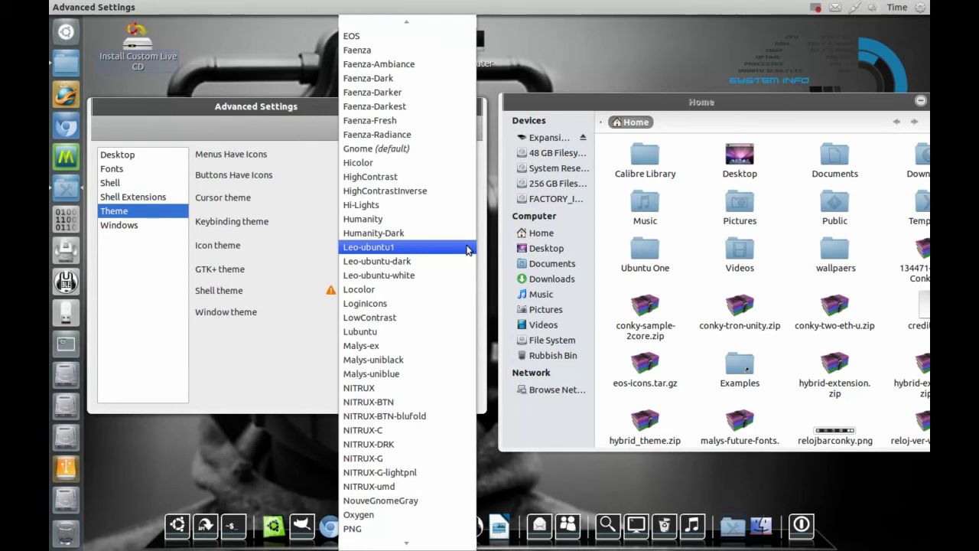
key(Escape)
key(Down)
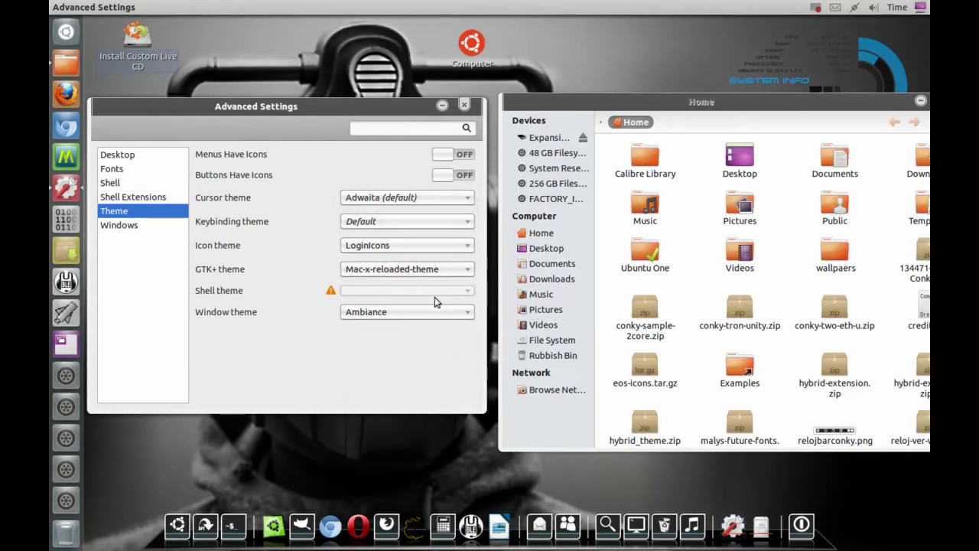
Step: Set the icon theme to NITRUX-DRK and shift the Home folder window slightly, keeping Advanced Settings in front
click(467, 245)
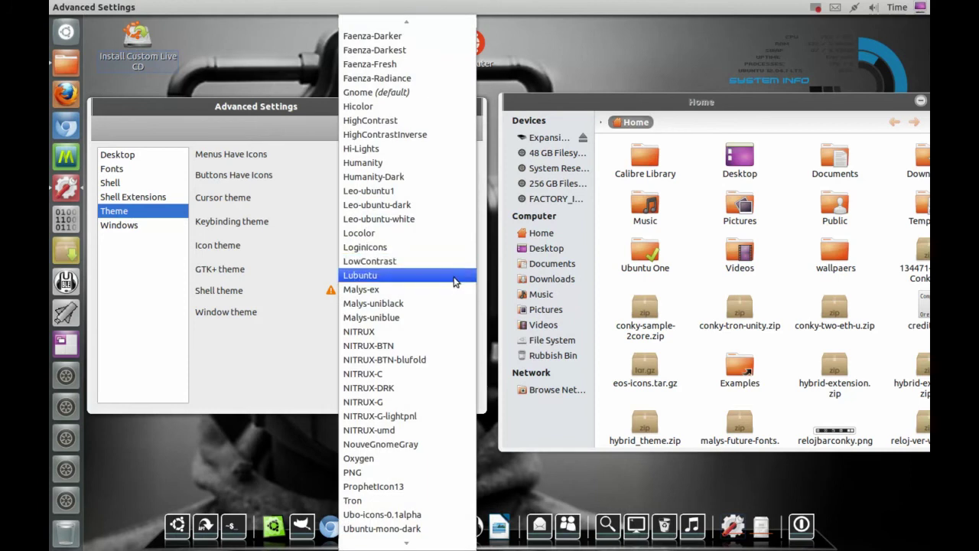
click(404, 391)
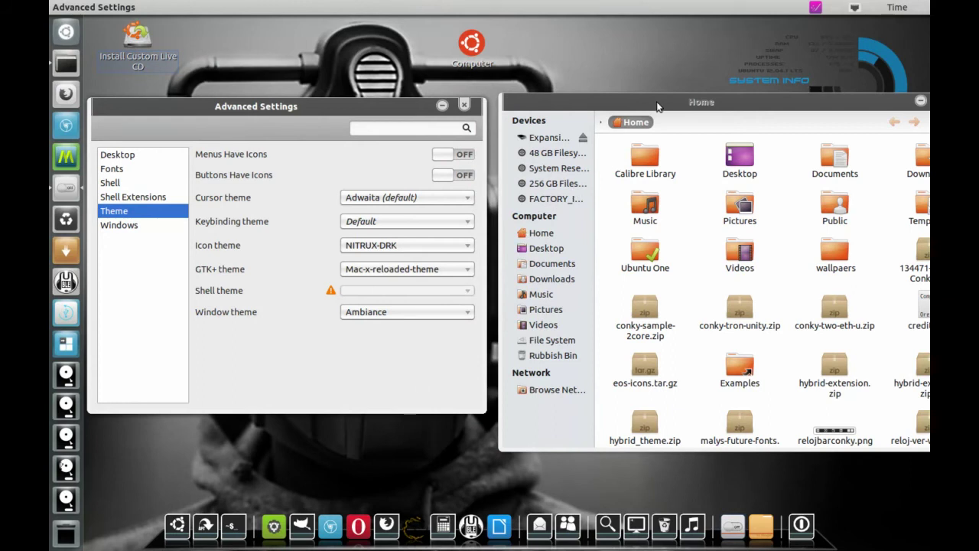
mouse_move(657, 105)
mouse_down()
mouse_move(606, 195)
mouse_move(640, 112)
mouse_up()
click(375, 112)
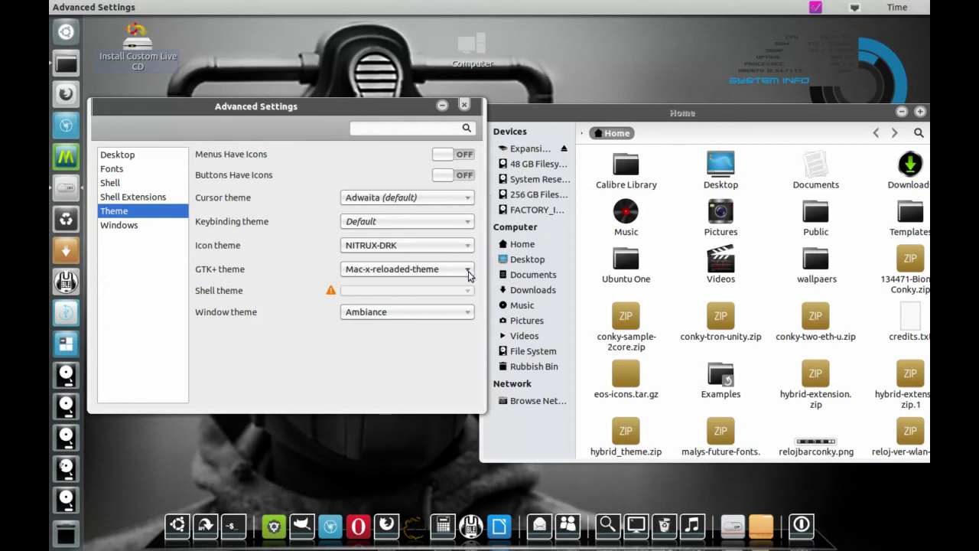
Step: Switch the GTK+ theme to LowContrast, to Malys-future, and finally to Malys-unisex-clear
scroll(468, 276, up, 1)
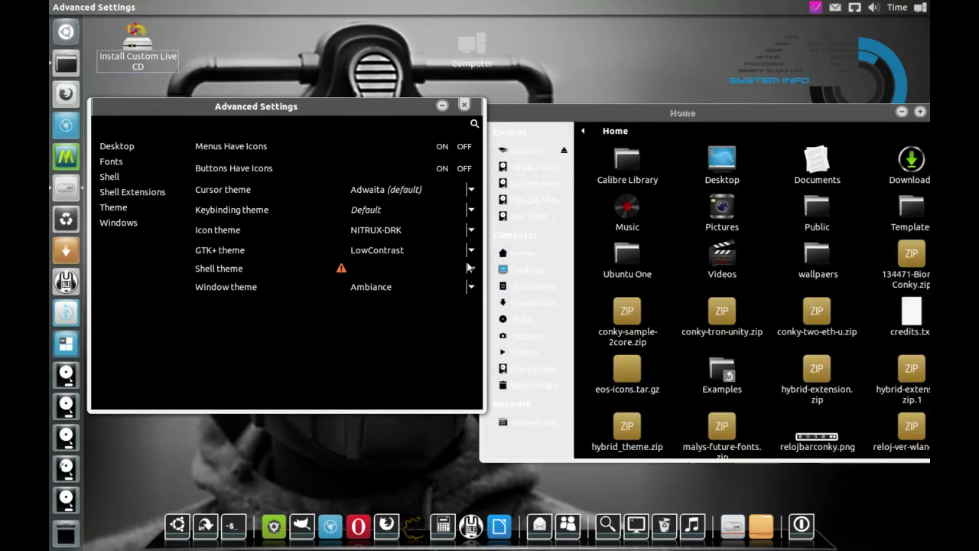
click(471, 252)
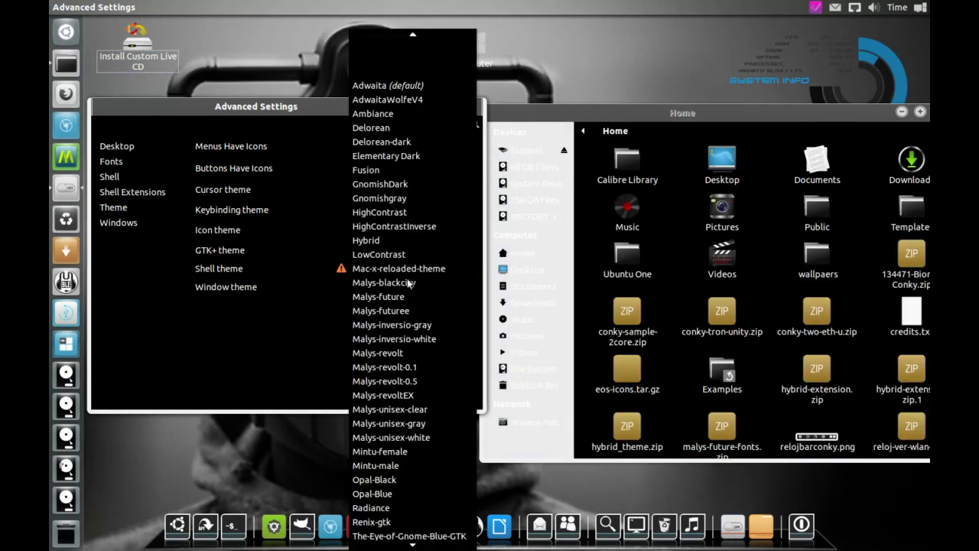
click(390, 298)
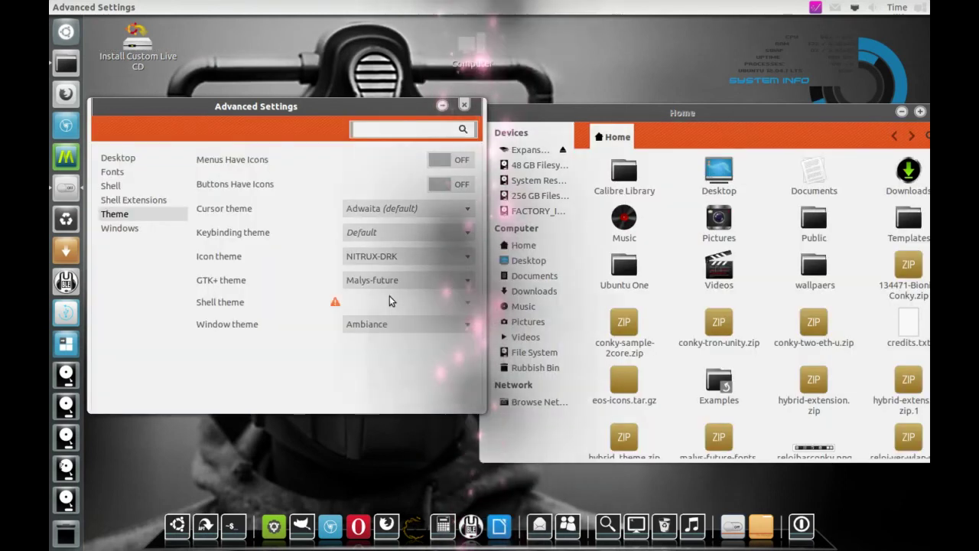
click(465, 280)
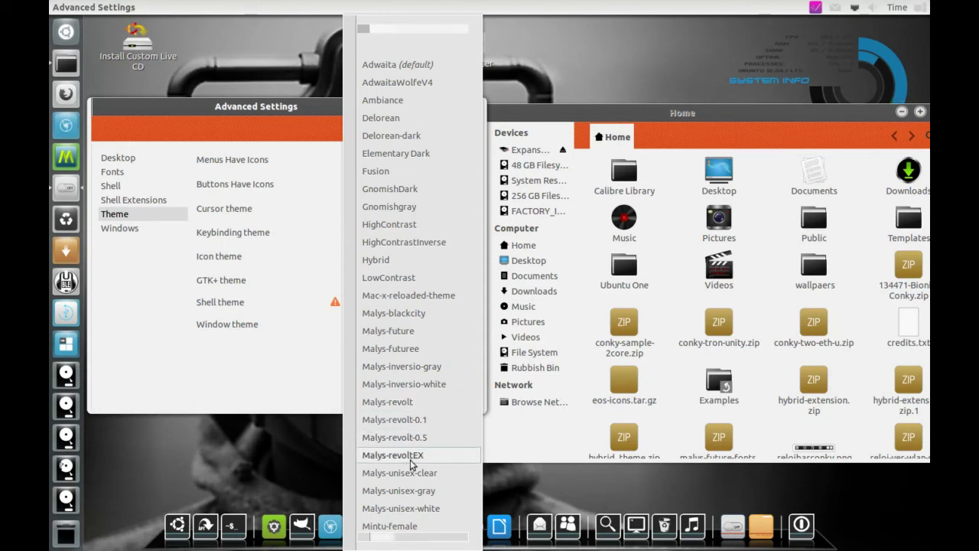
key(Escape)
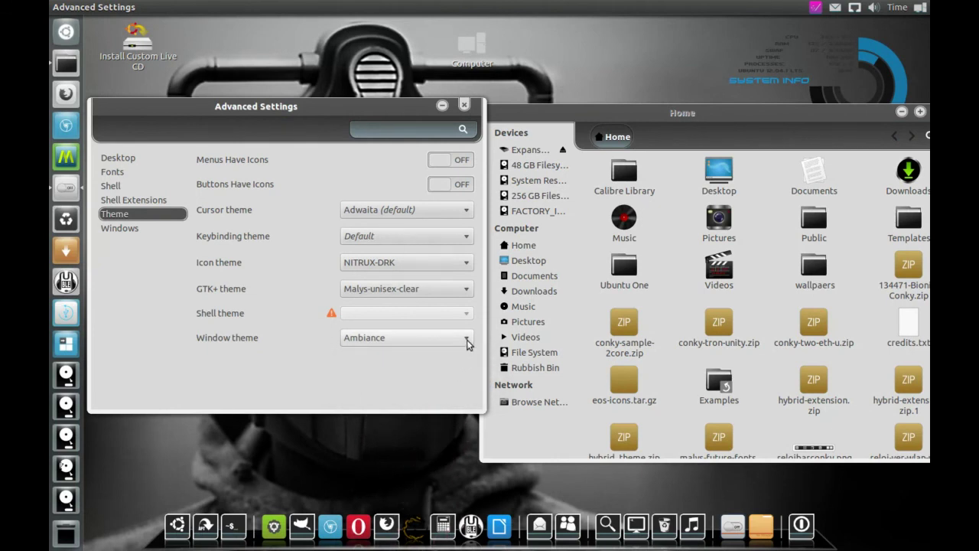
Step: Try the Delorean-dark window theme and move the Home folder window to show its frame
click(468, 343)
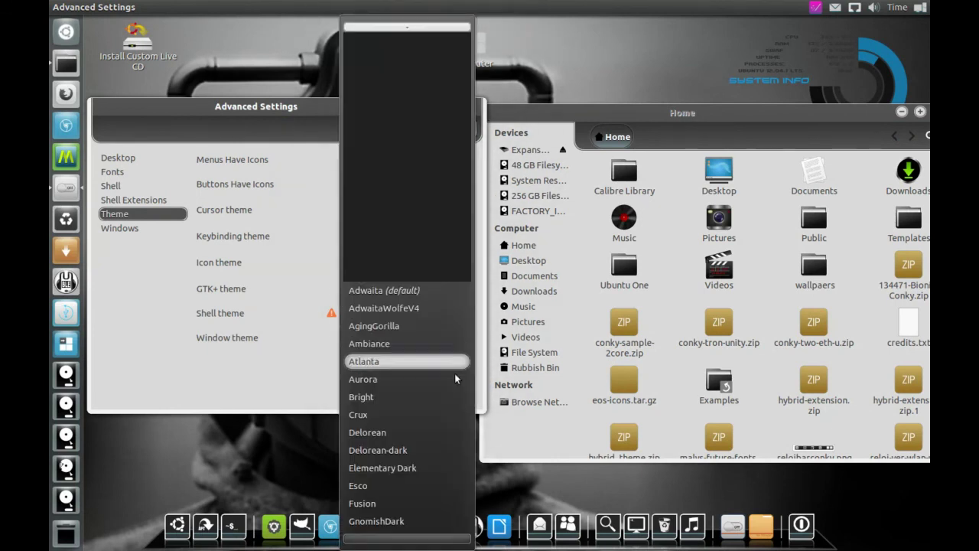
click(422, 450)
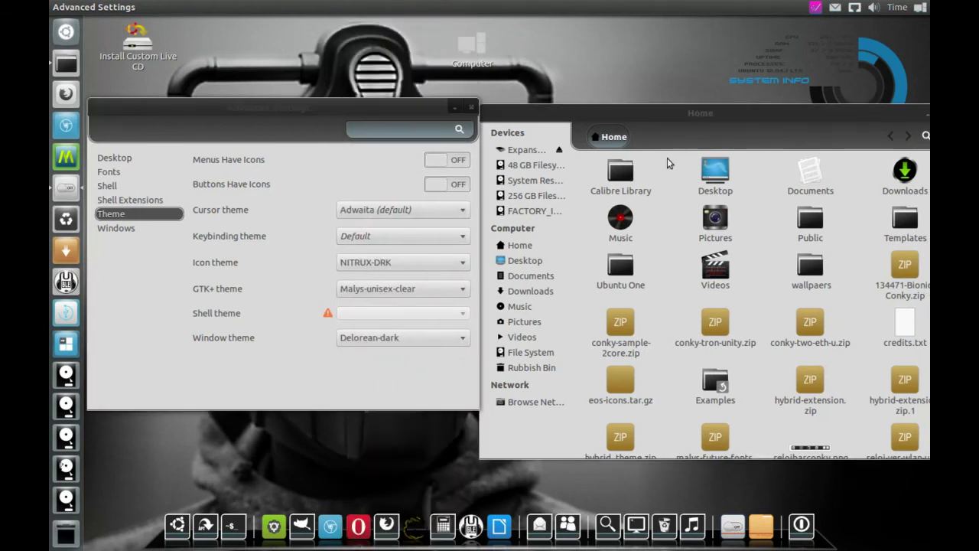
drag(692, 115, 646, 90)
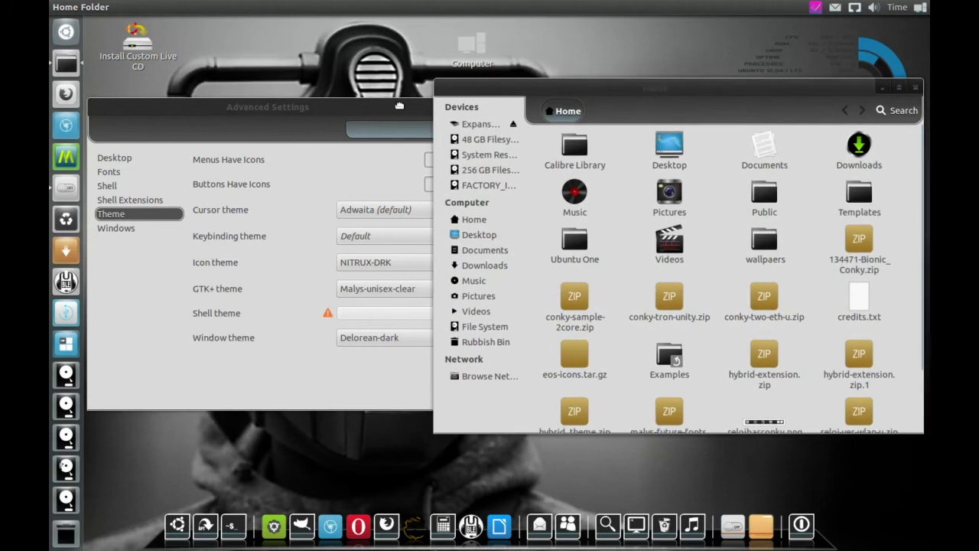
Step: Set the window theme to Mac-x-reloaded-theme and move the Advanced Settings window partly over the Home folder window
click(400, 105)
click(460, 338)
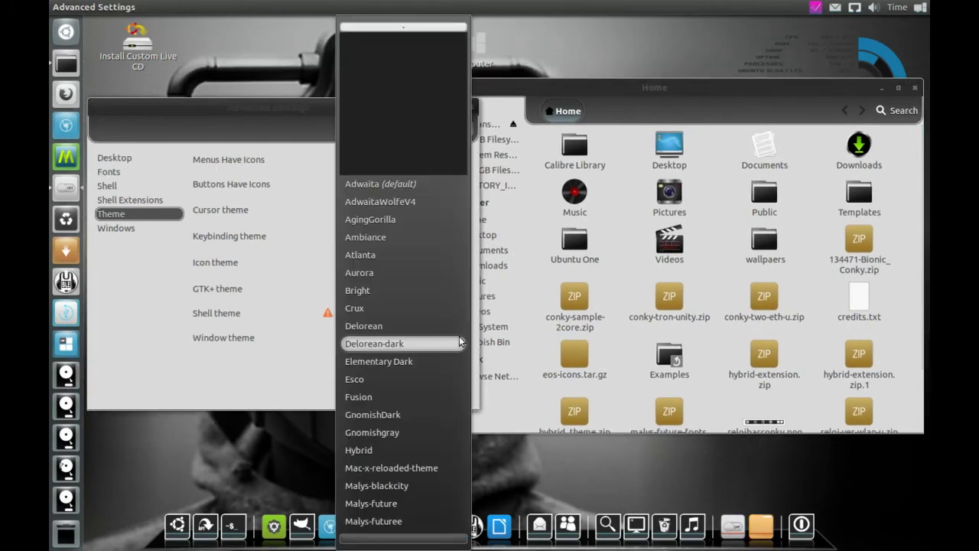
click(430, 466)
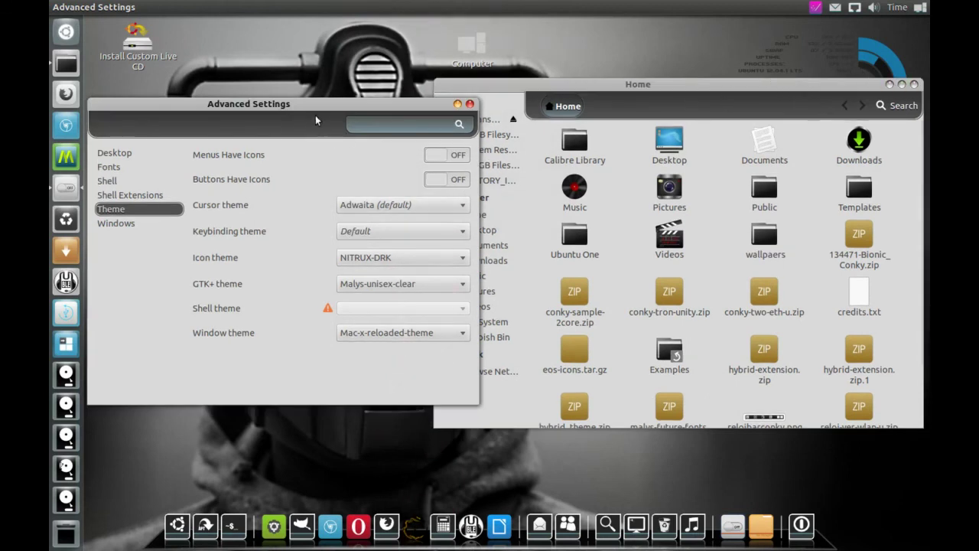
drag(314, 107, 386, 101)
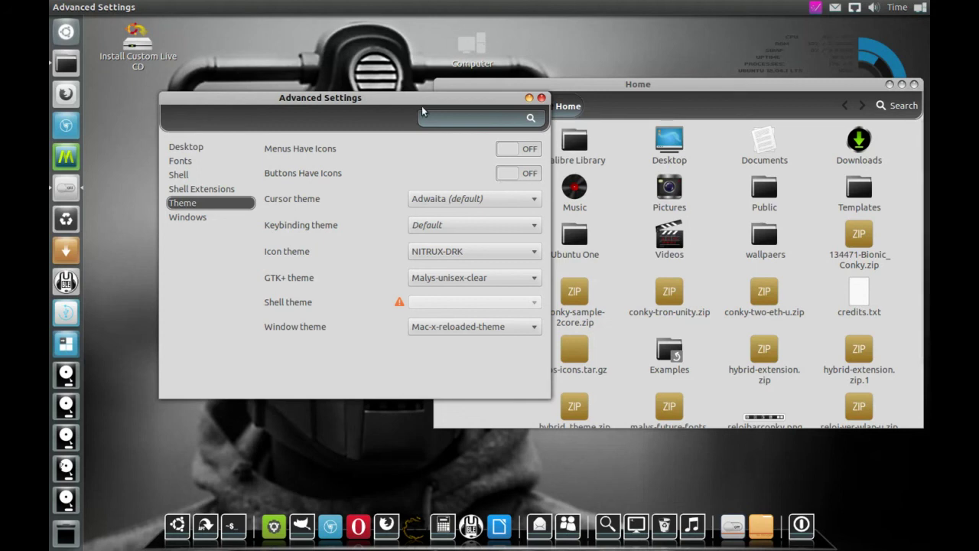
drag(423, 107, 432, 113)
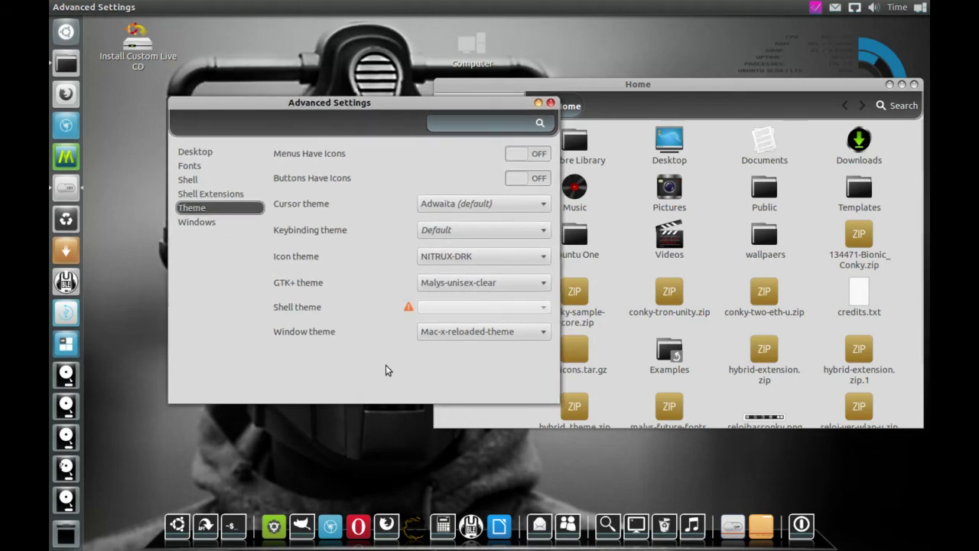
Step: Show the overview of all open windows and return to the normal desktop
key(ctrl+alt+Right)
key(super+w)
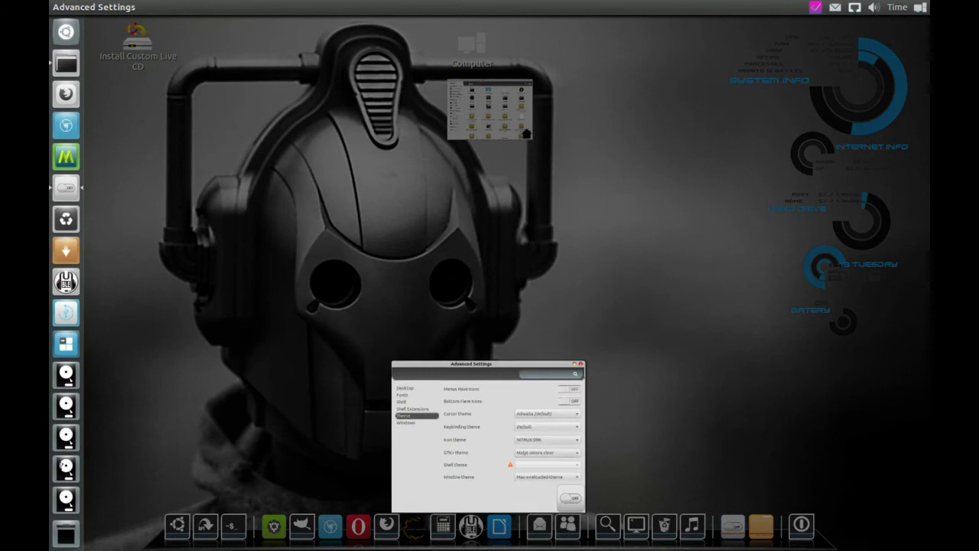
key(super+w)
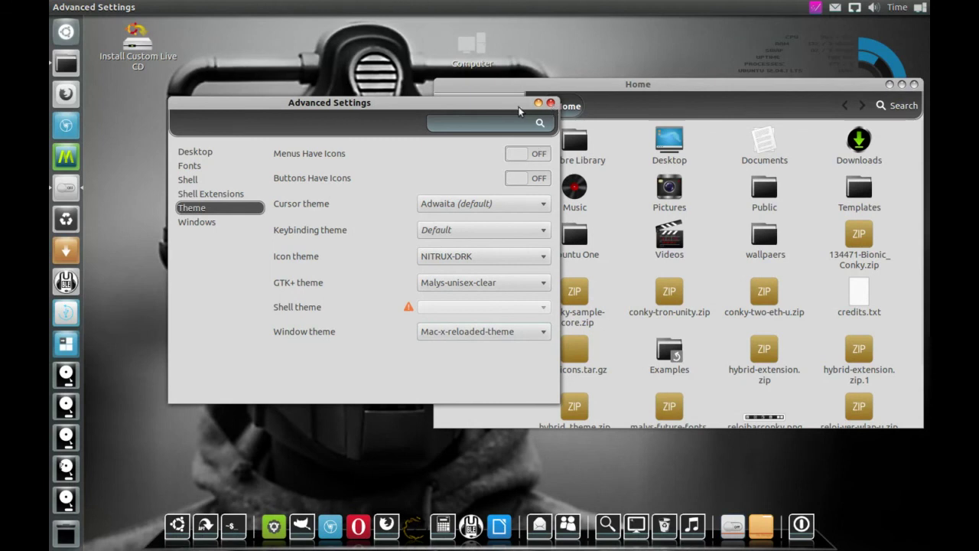
Step: Move the Advanced Settings and Home folder windows around the desktop, leaving the Home folder in front
drag(489, 108, 468, 108)
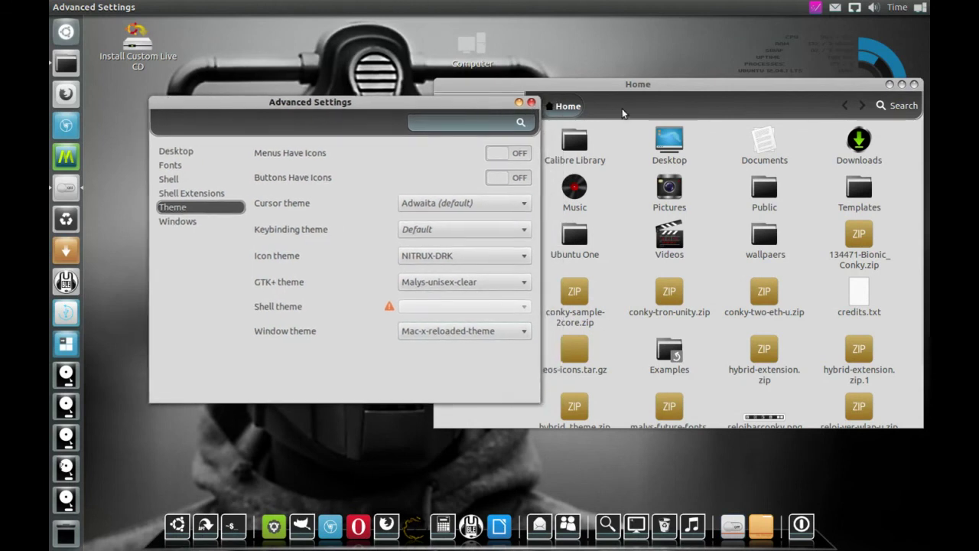
click(657, 93)
drag(656, 92, 494, 140)
click(495, 138)
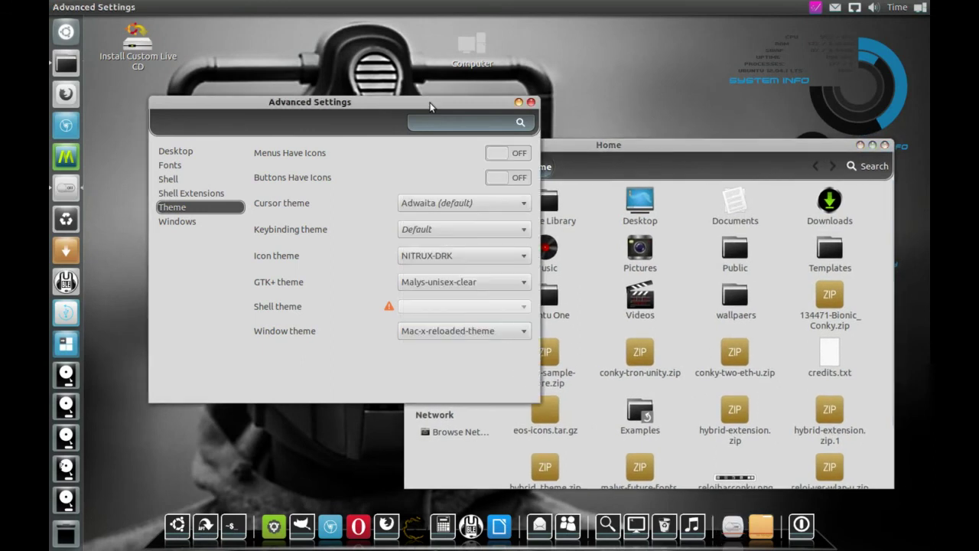
click(572, 146)
drag(572, 145, 580, 132)
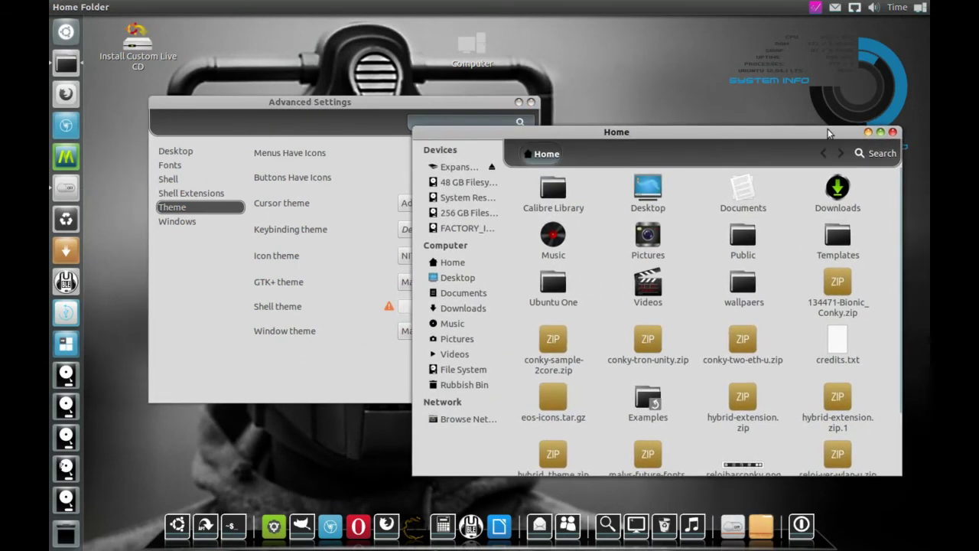